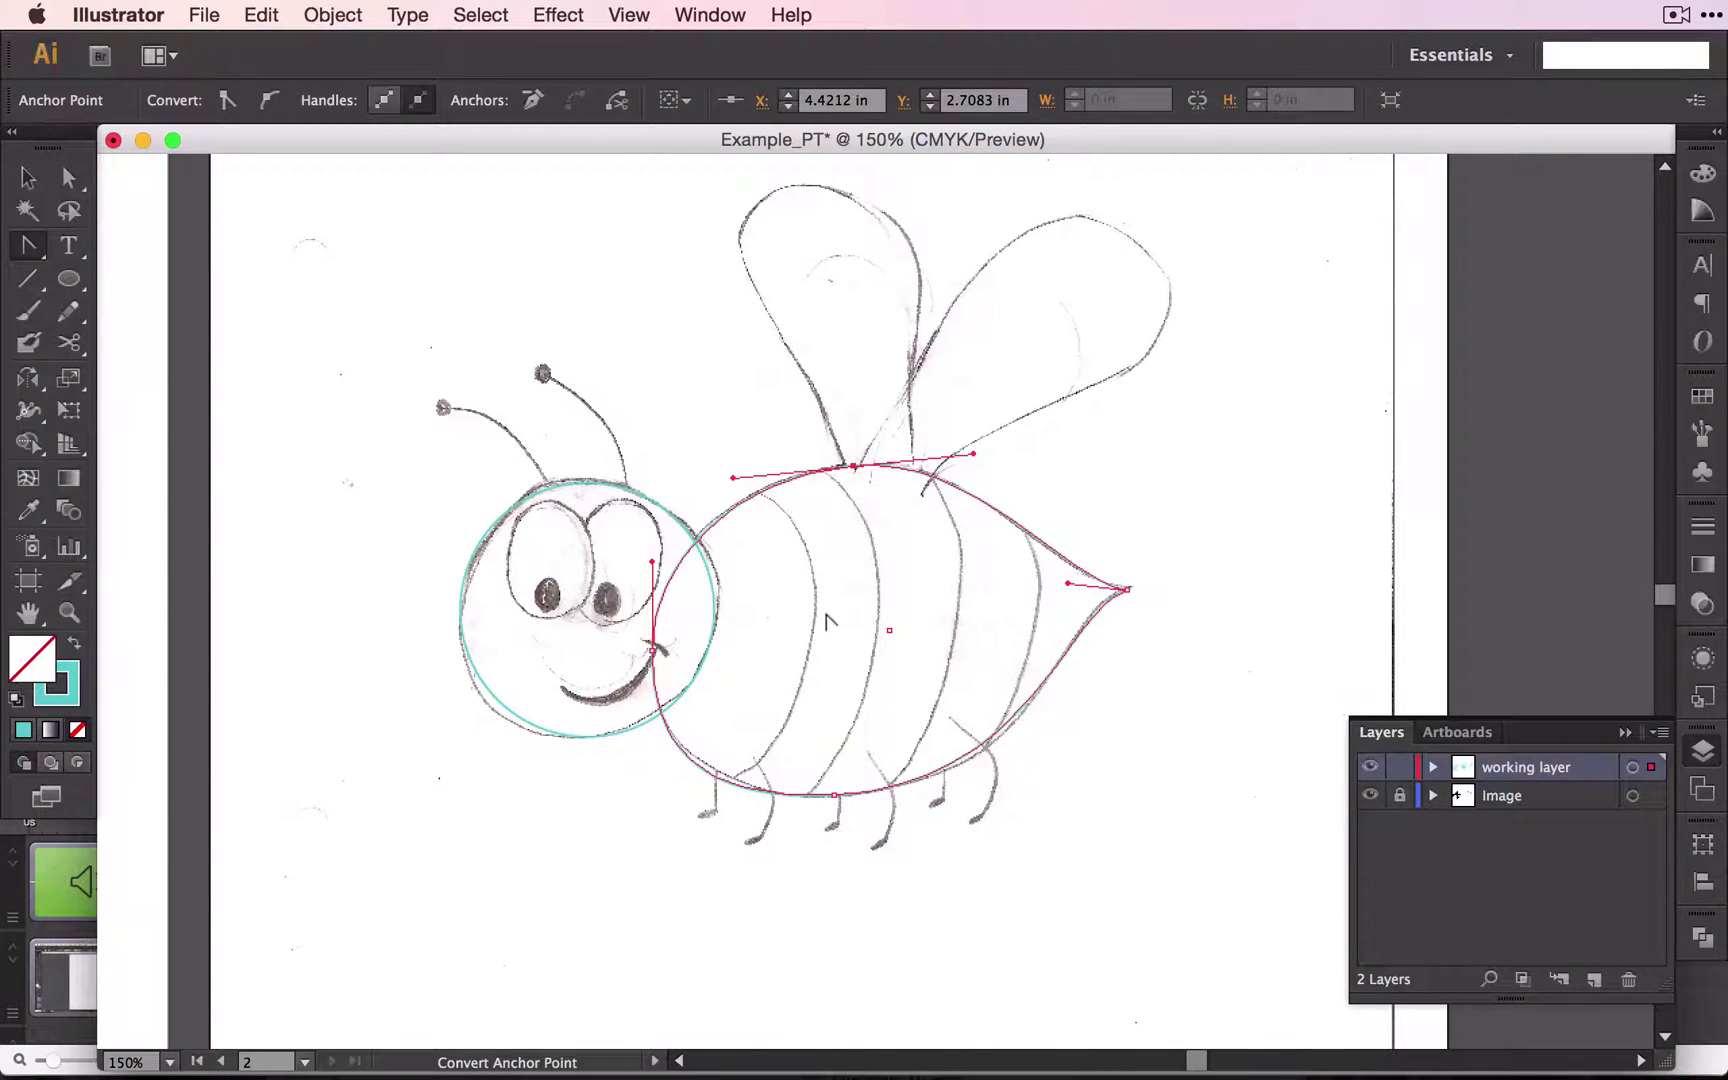
key("p")
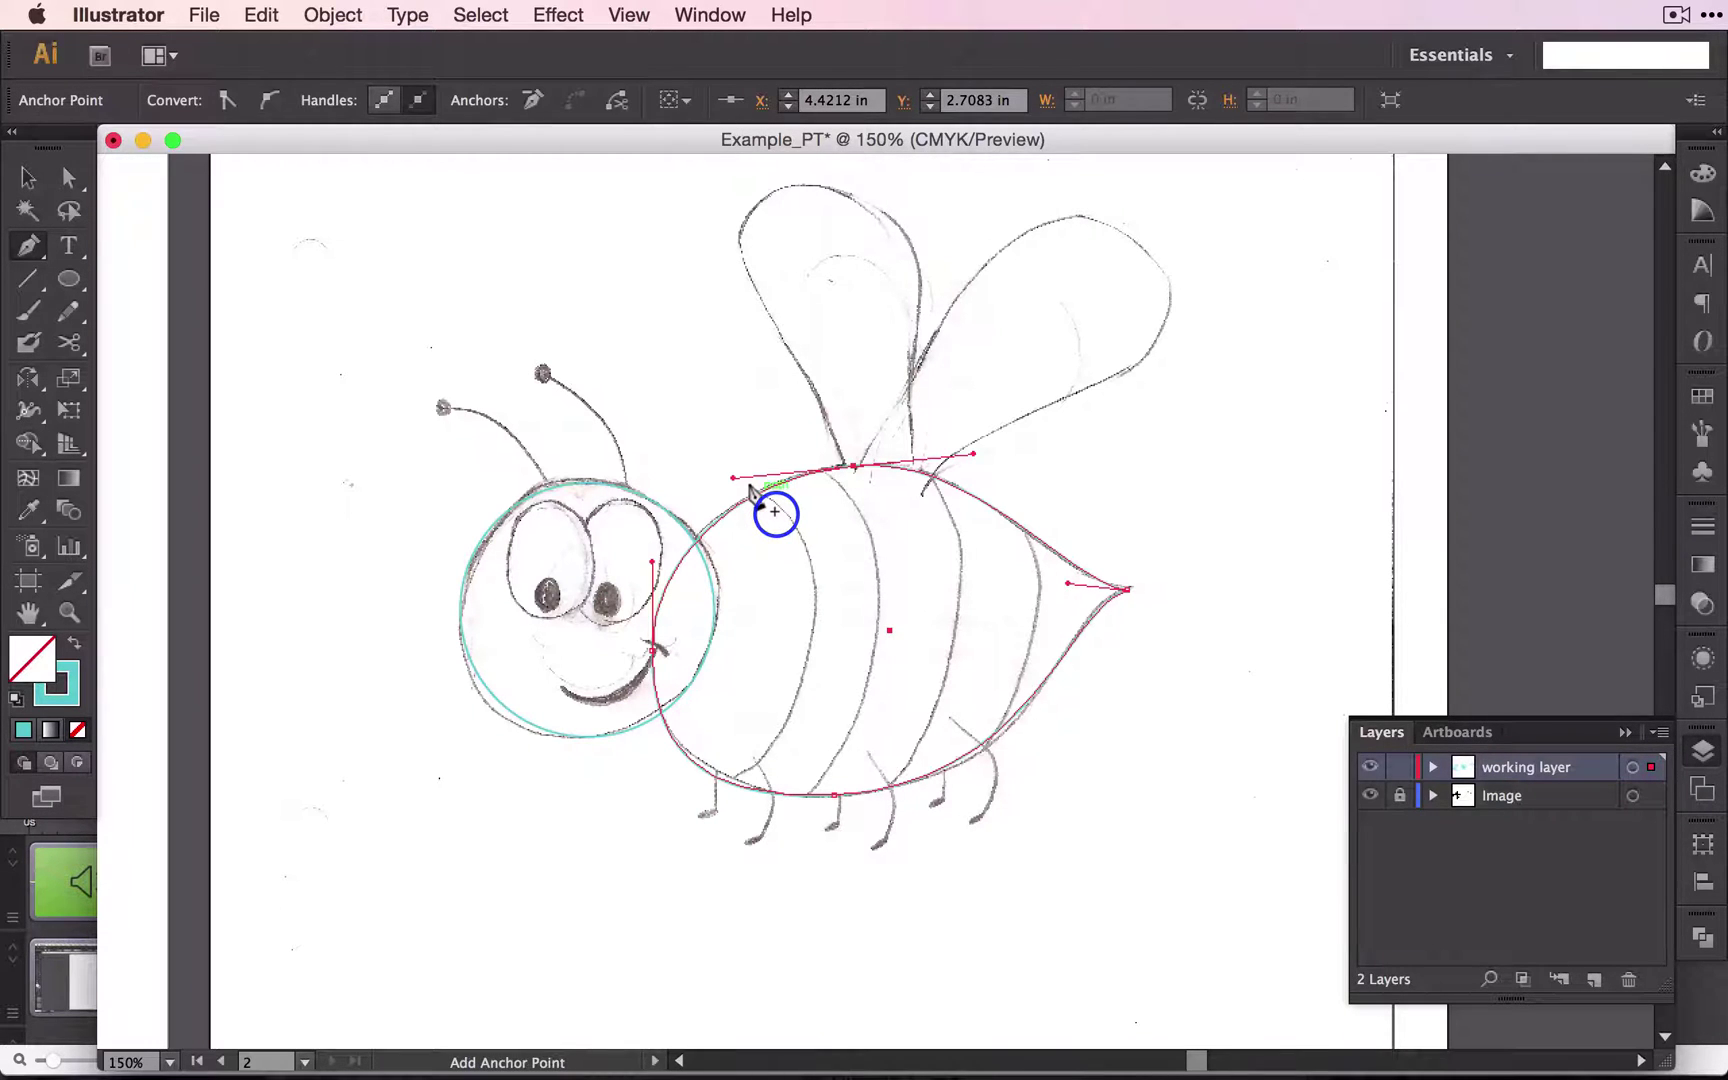
left_click(753, 490)
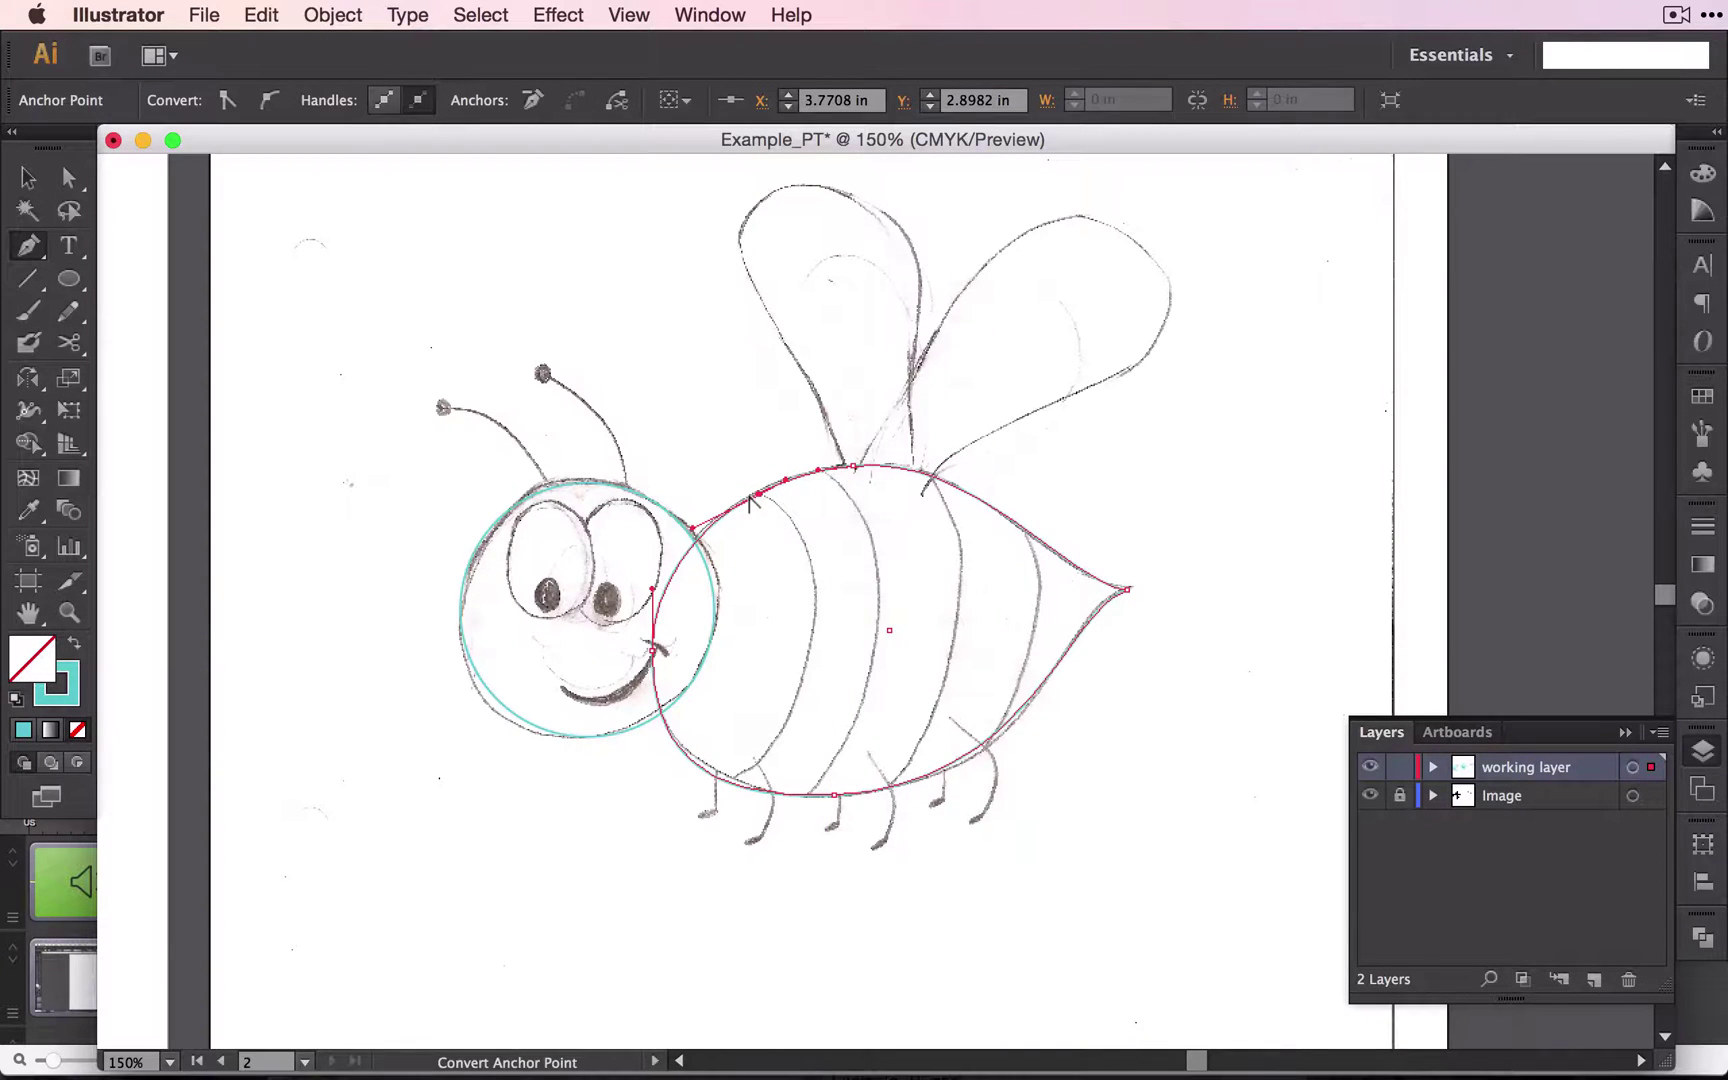
scroll(755, 505, "up", 4)
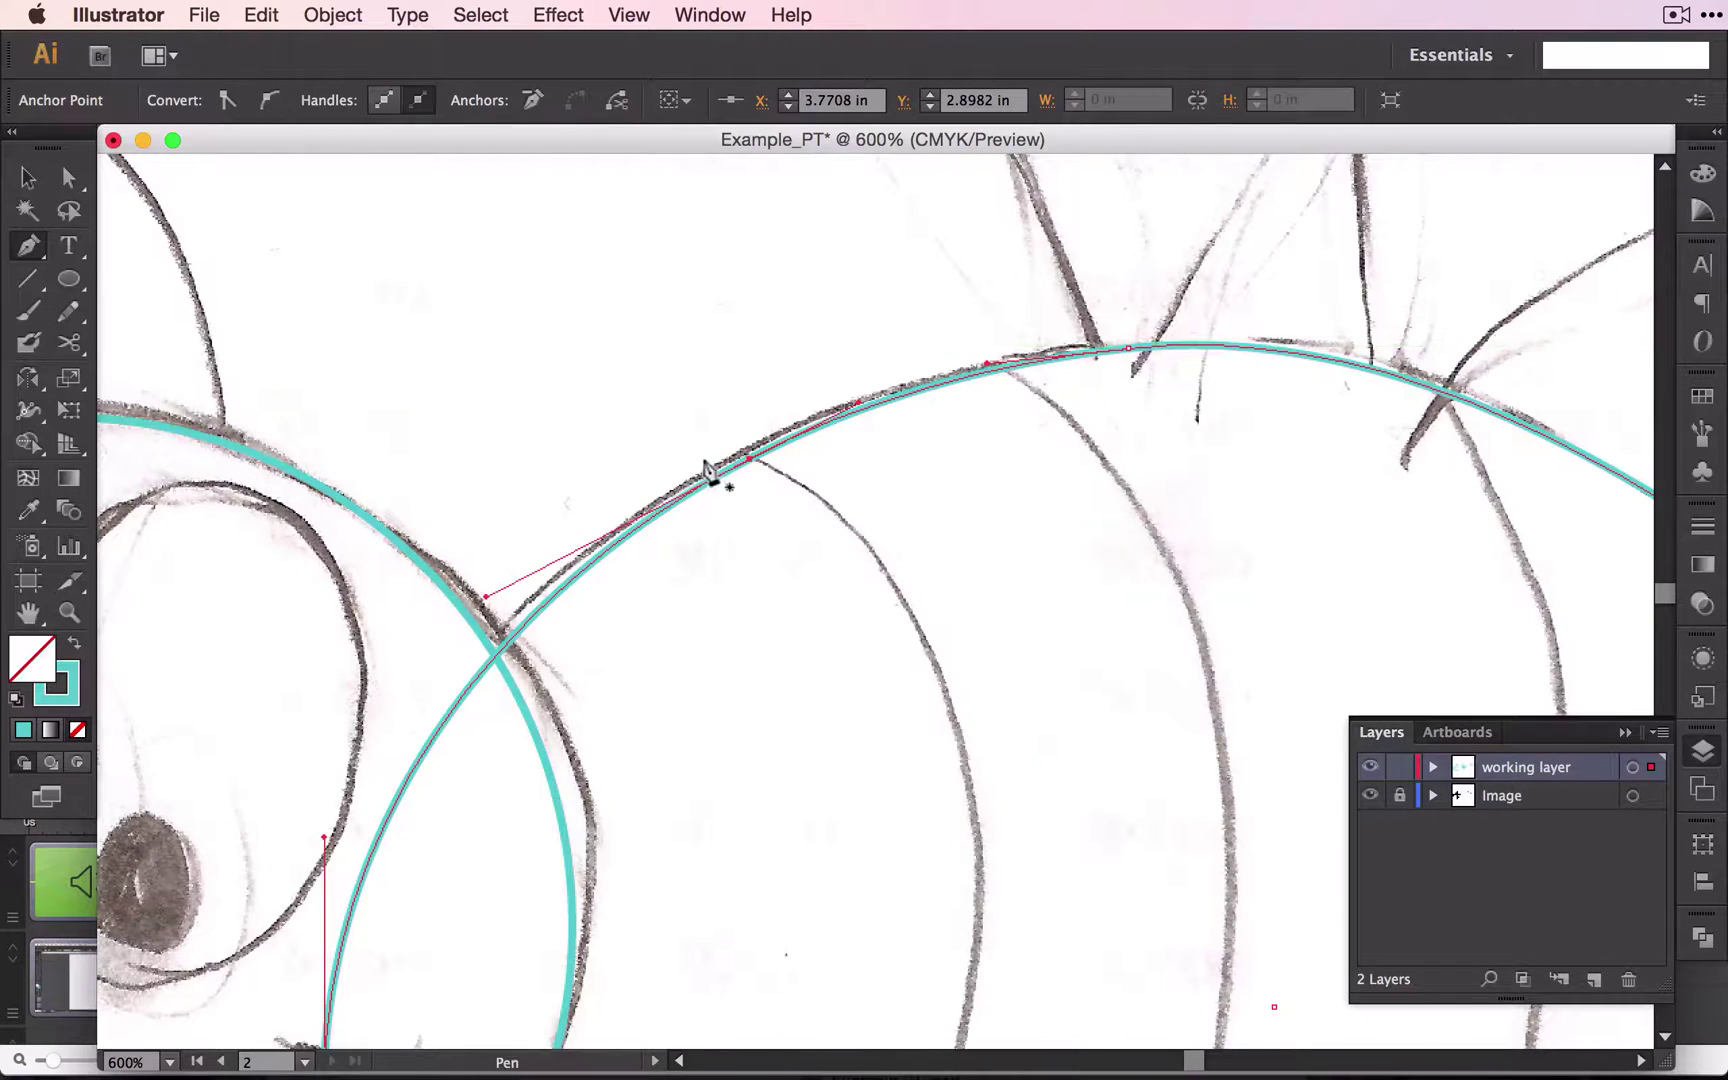
key("super+z")
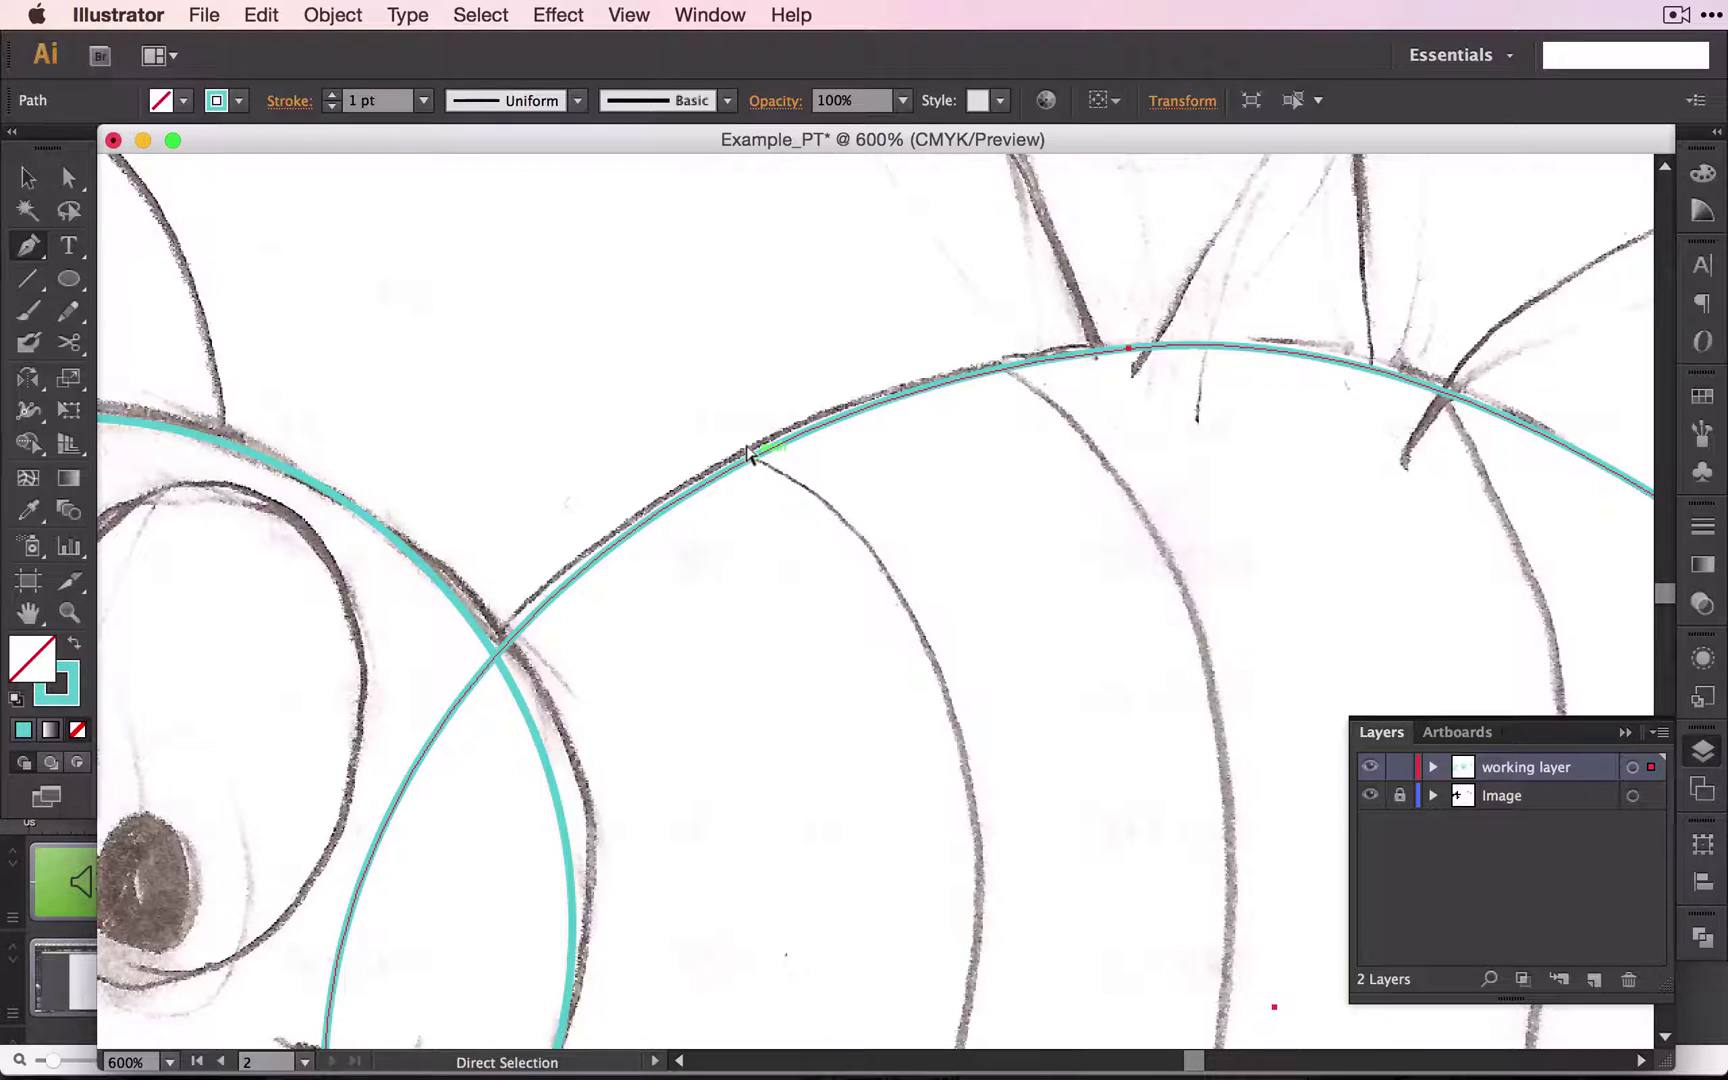
Step: With the Pen tool, trace the left edge of the bee's first stripe from the upper to the lower body outline, angling the last handle along the outline
left_click(750, 456, "shift")
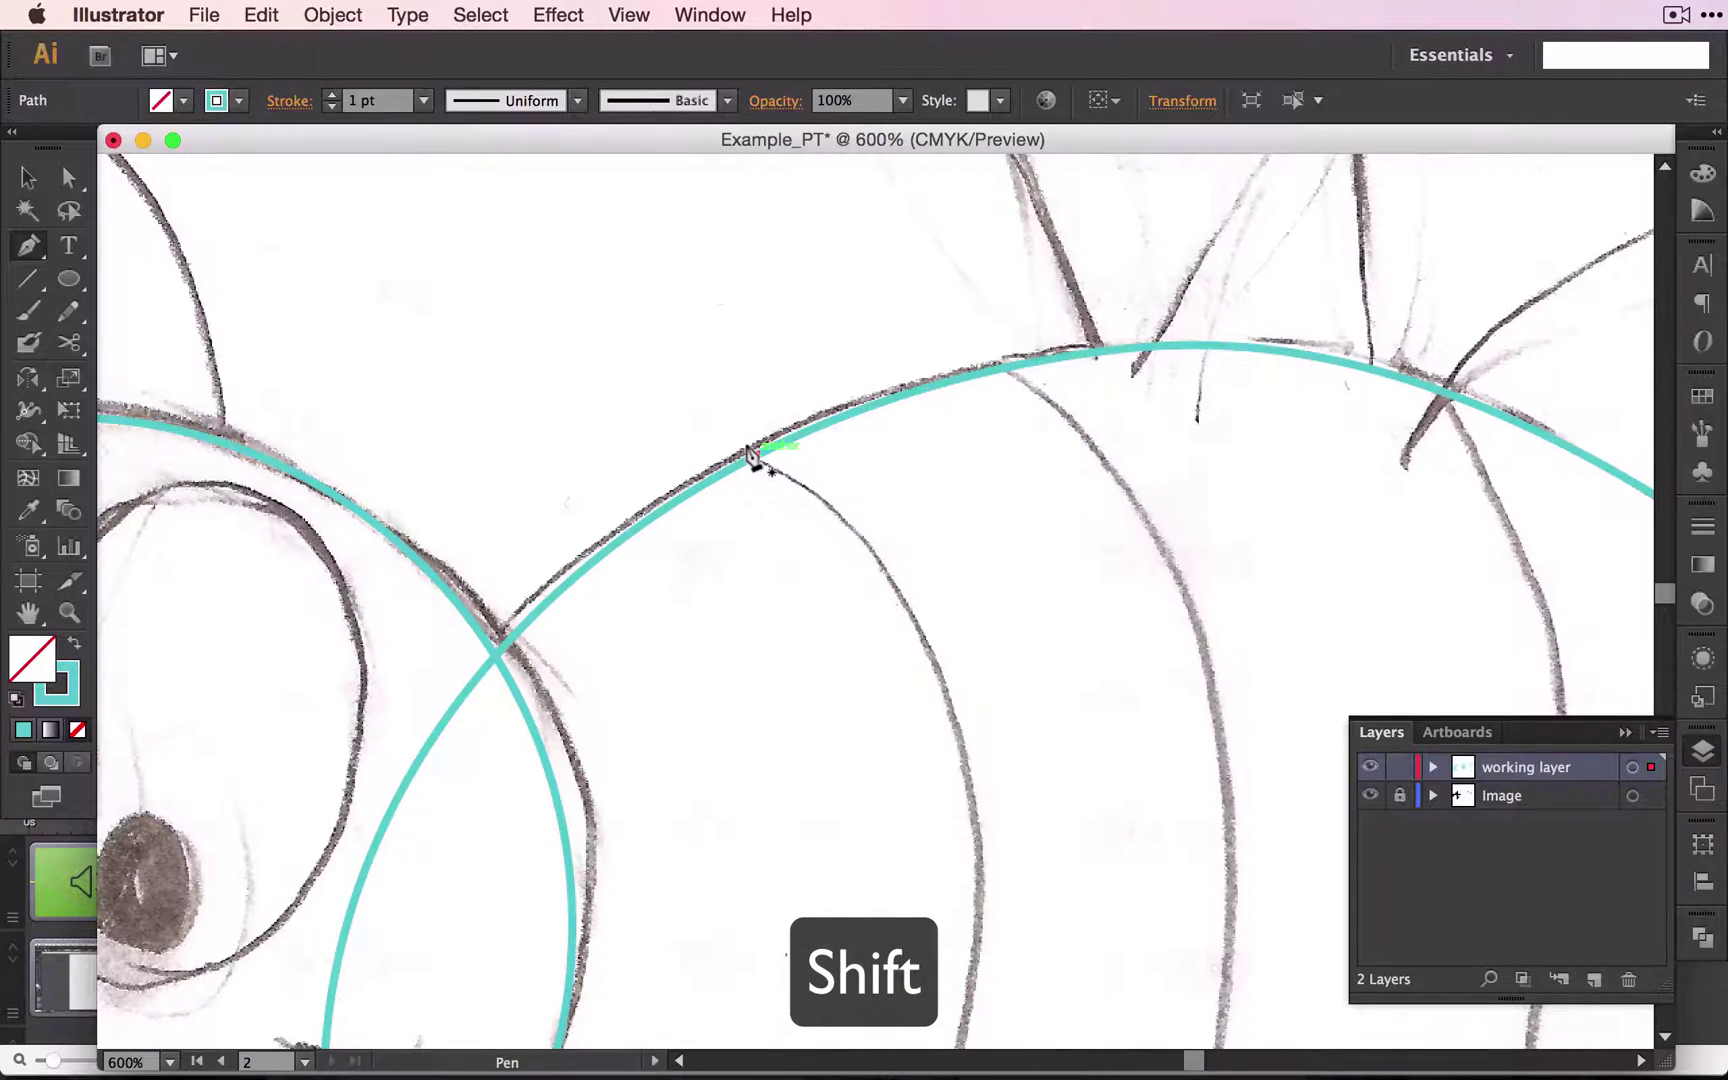
left_click(754, 456)
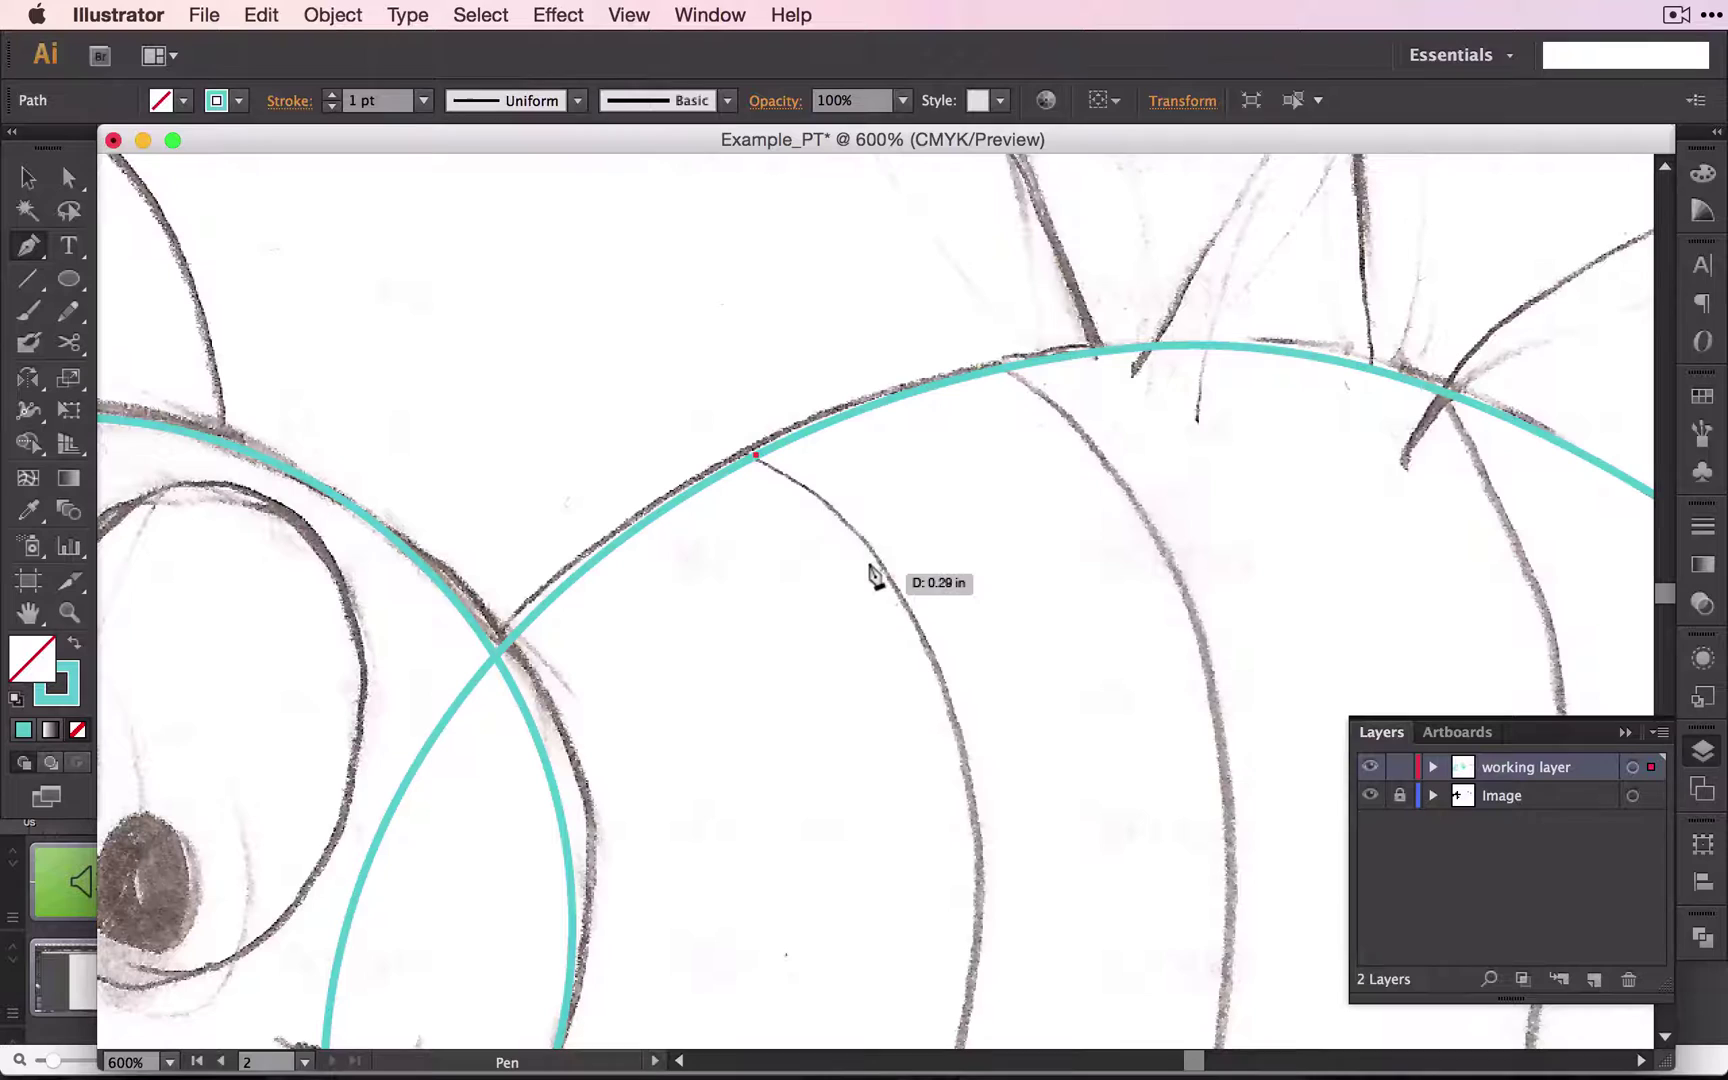
scroll(870, 575, "down", 1)
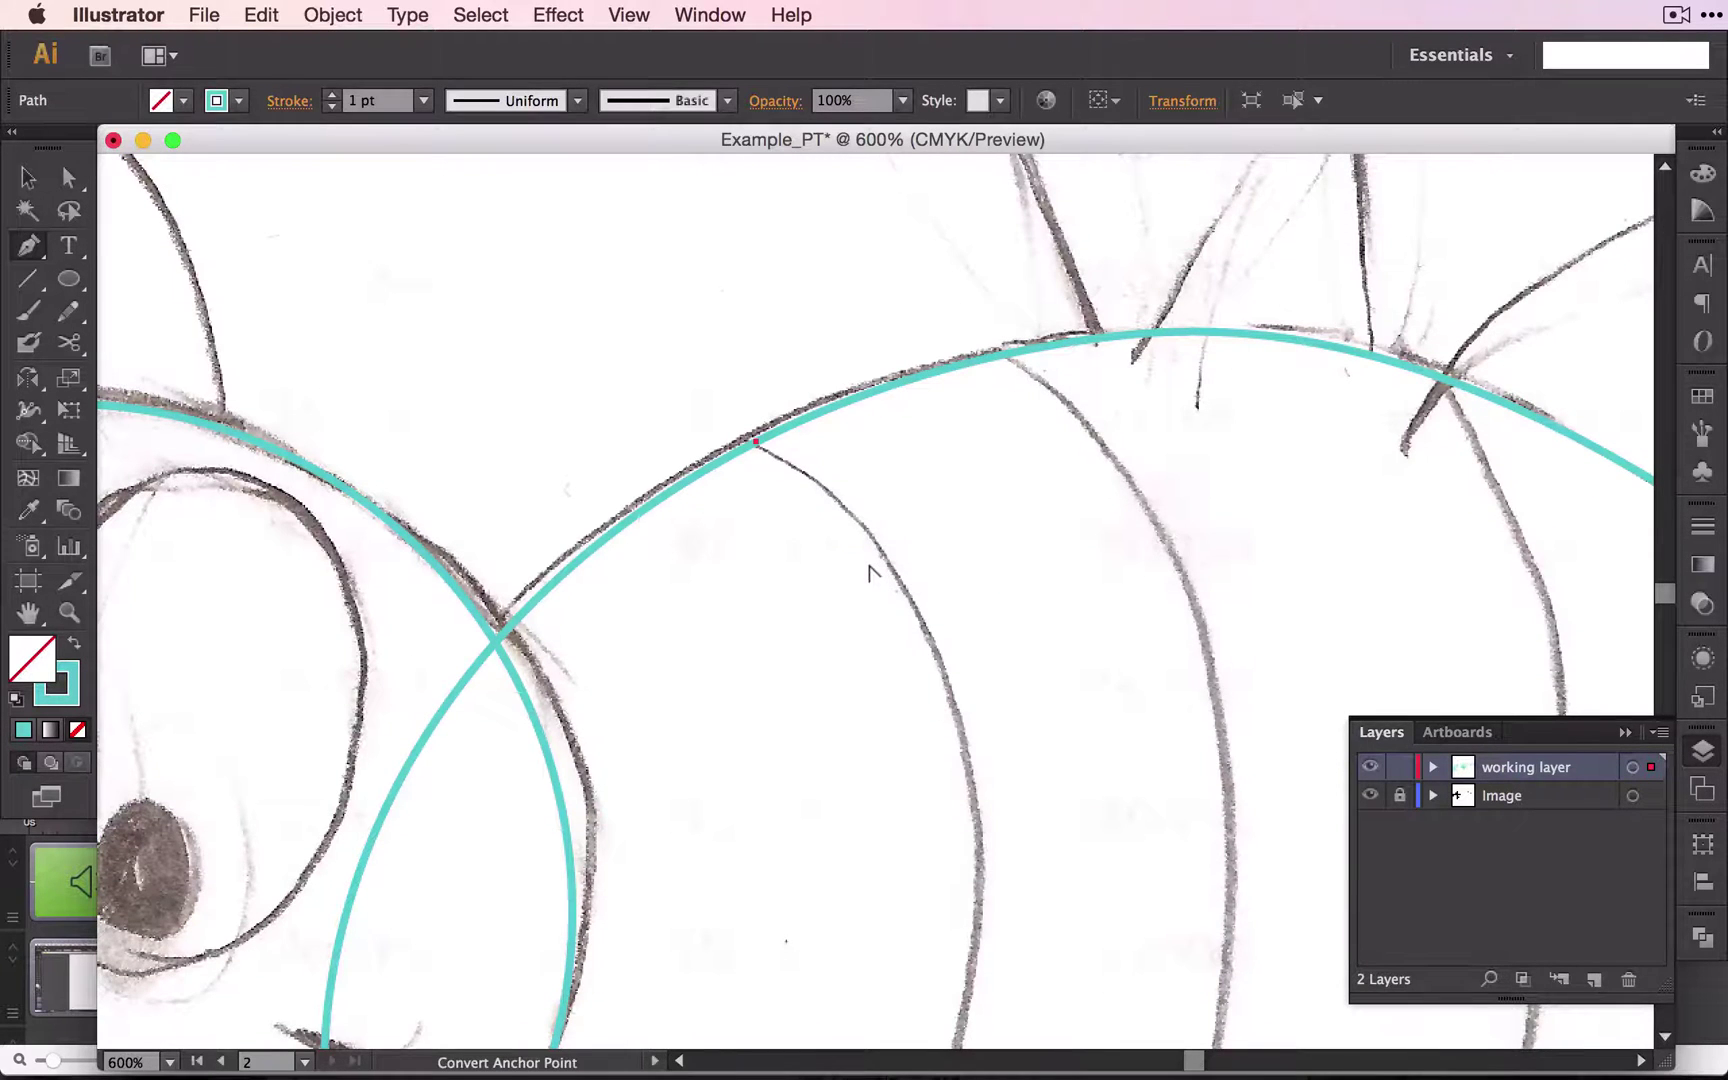
scroll(870, 573, "up", 2)
scroll(870, 573, "down", 2)
scroll(869, 572, "down", 2)
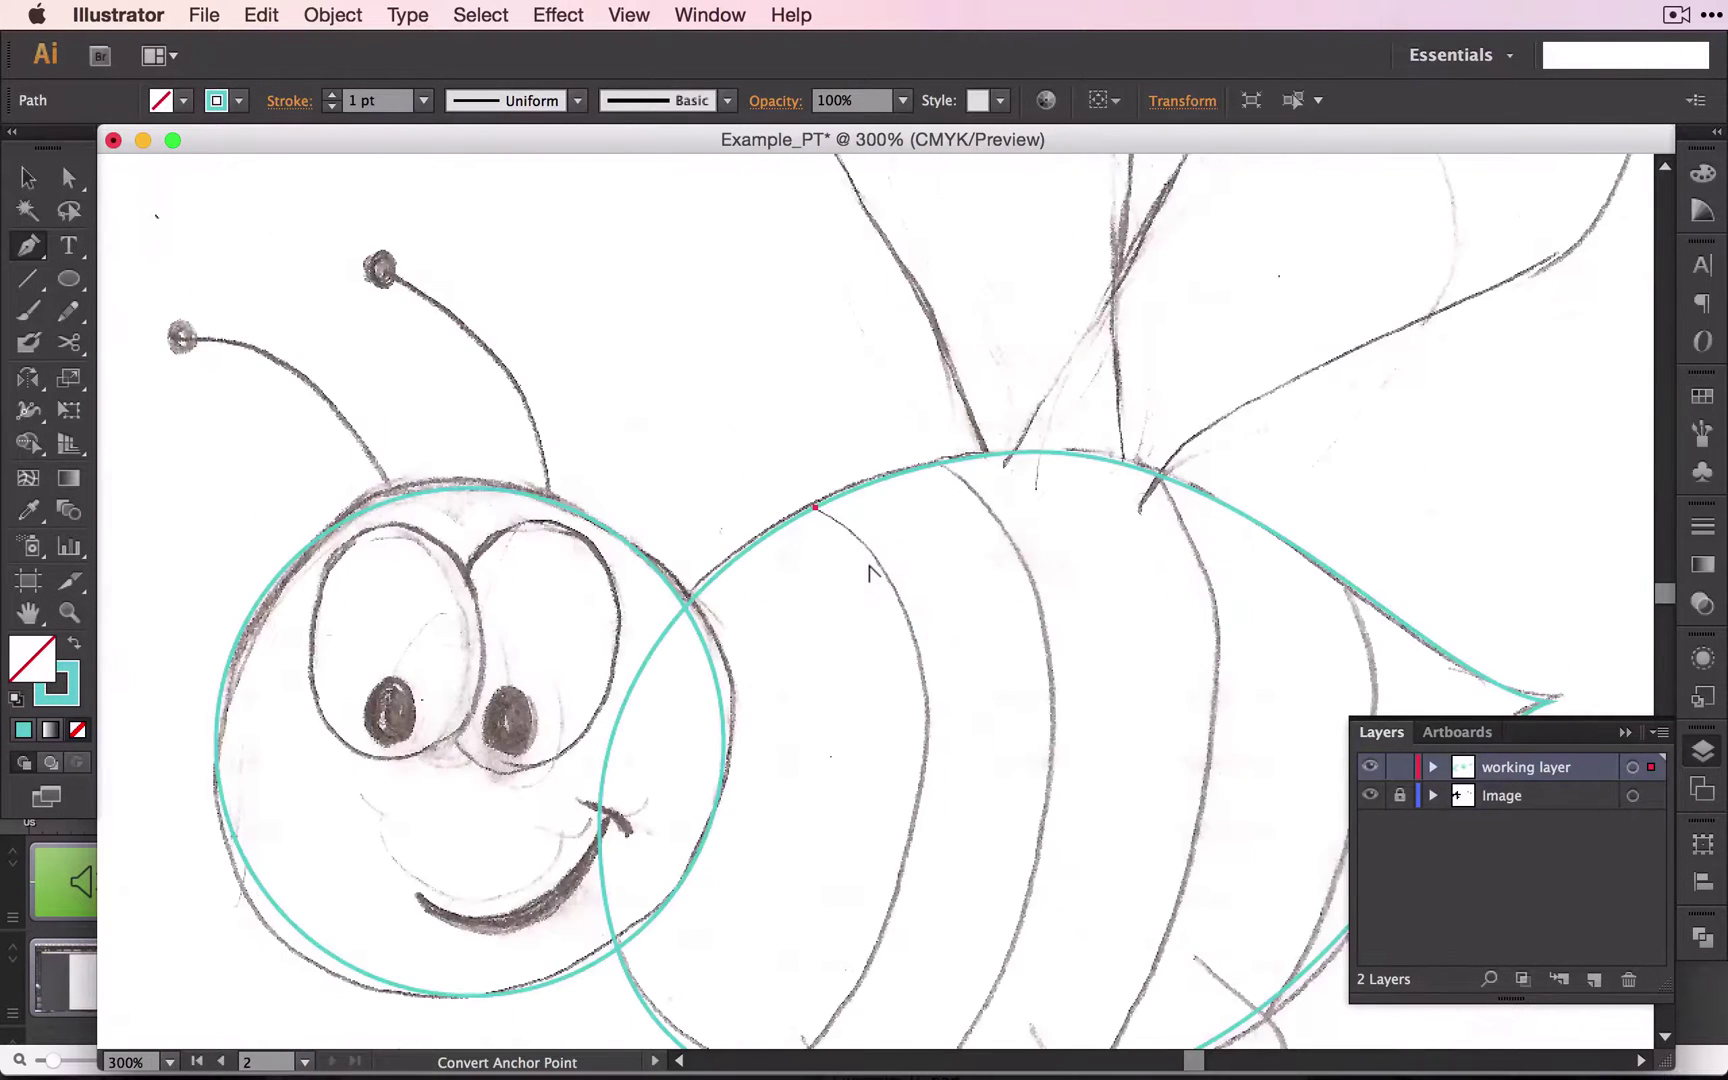
scroll(870, 573, "down", 5)
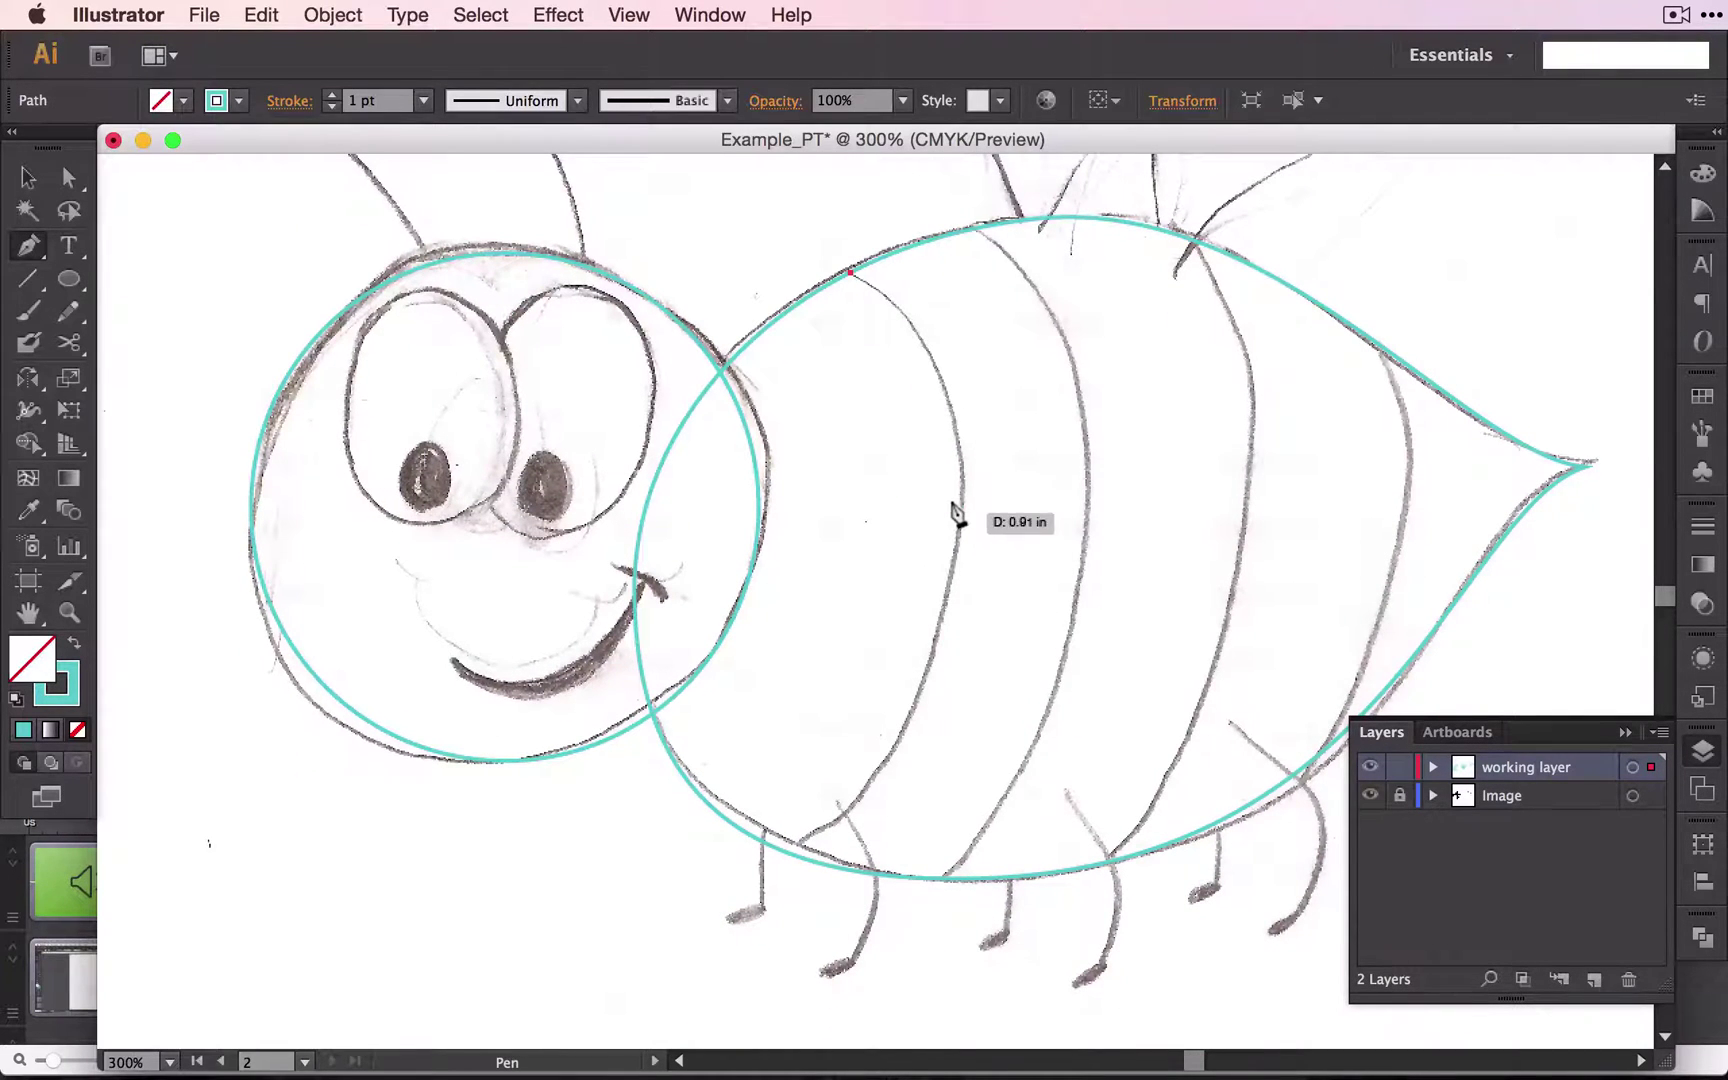
left_click_drag(960, 484, 948, 618)
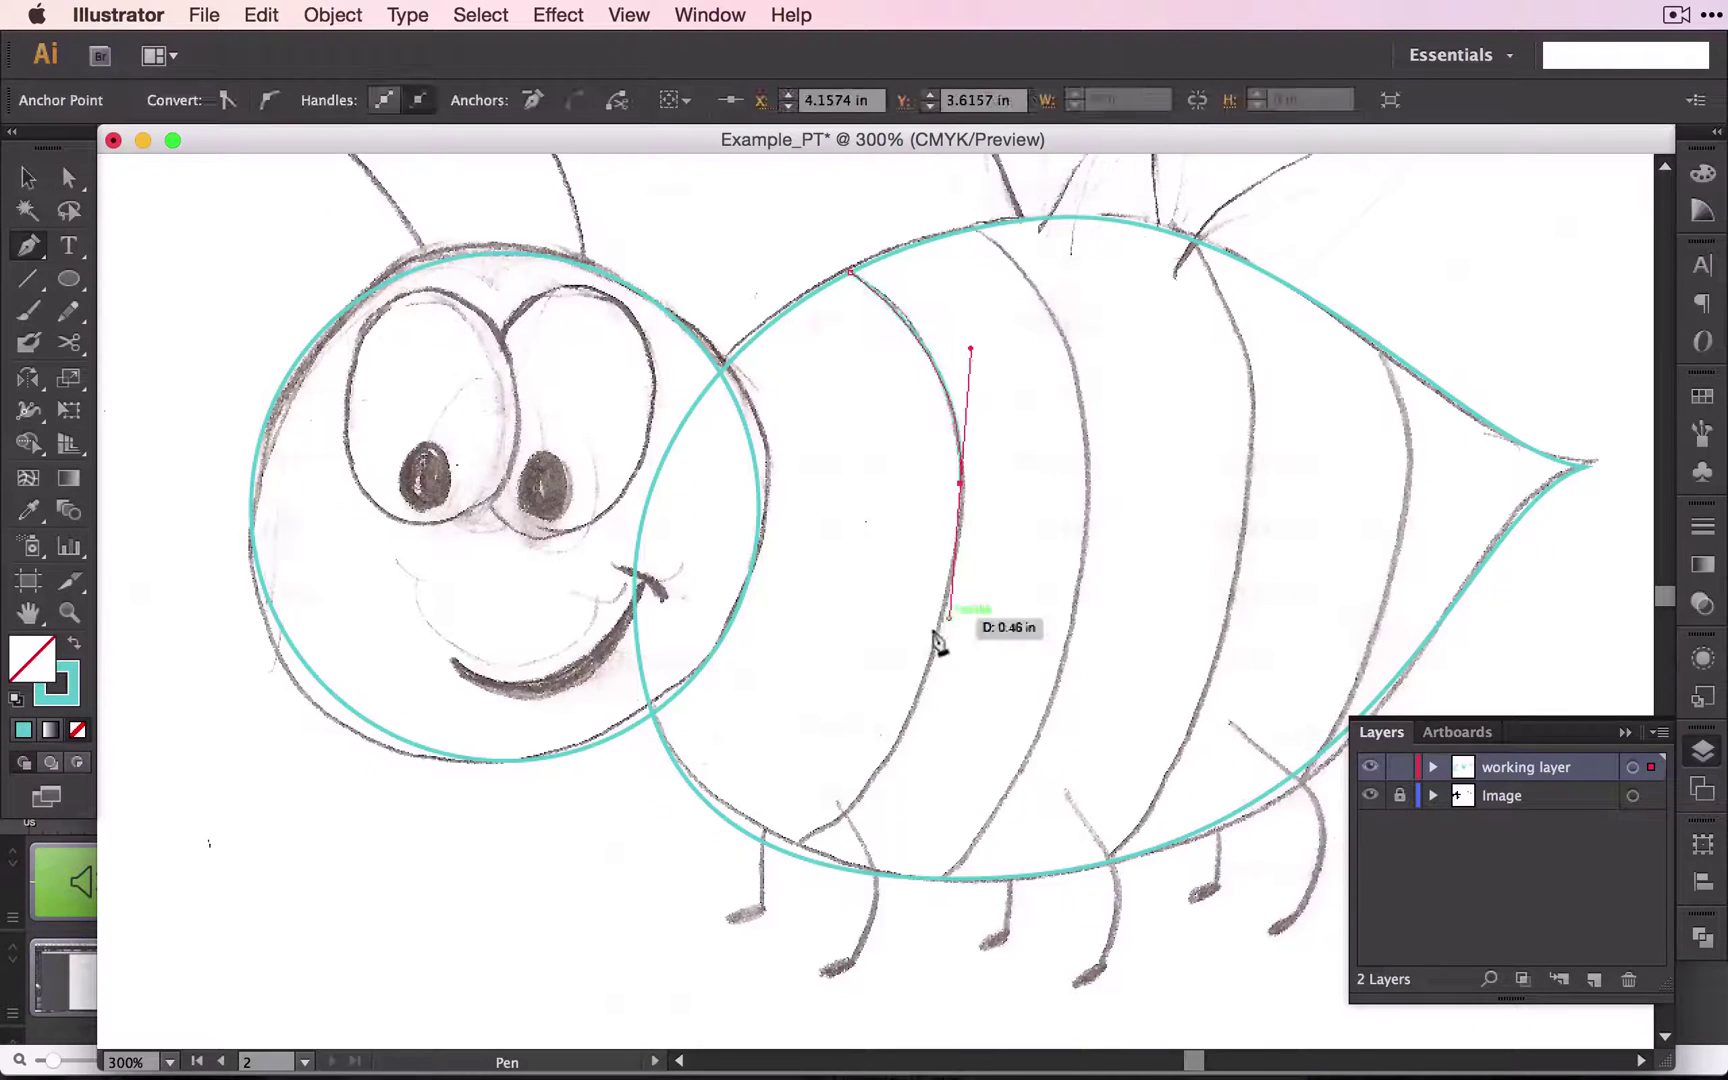
left_click_drag(791, 840, 869, 871)
key("alt")
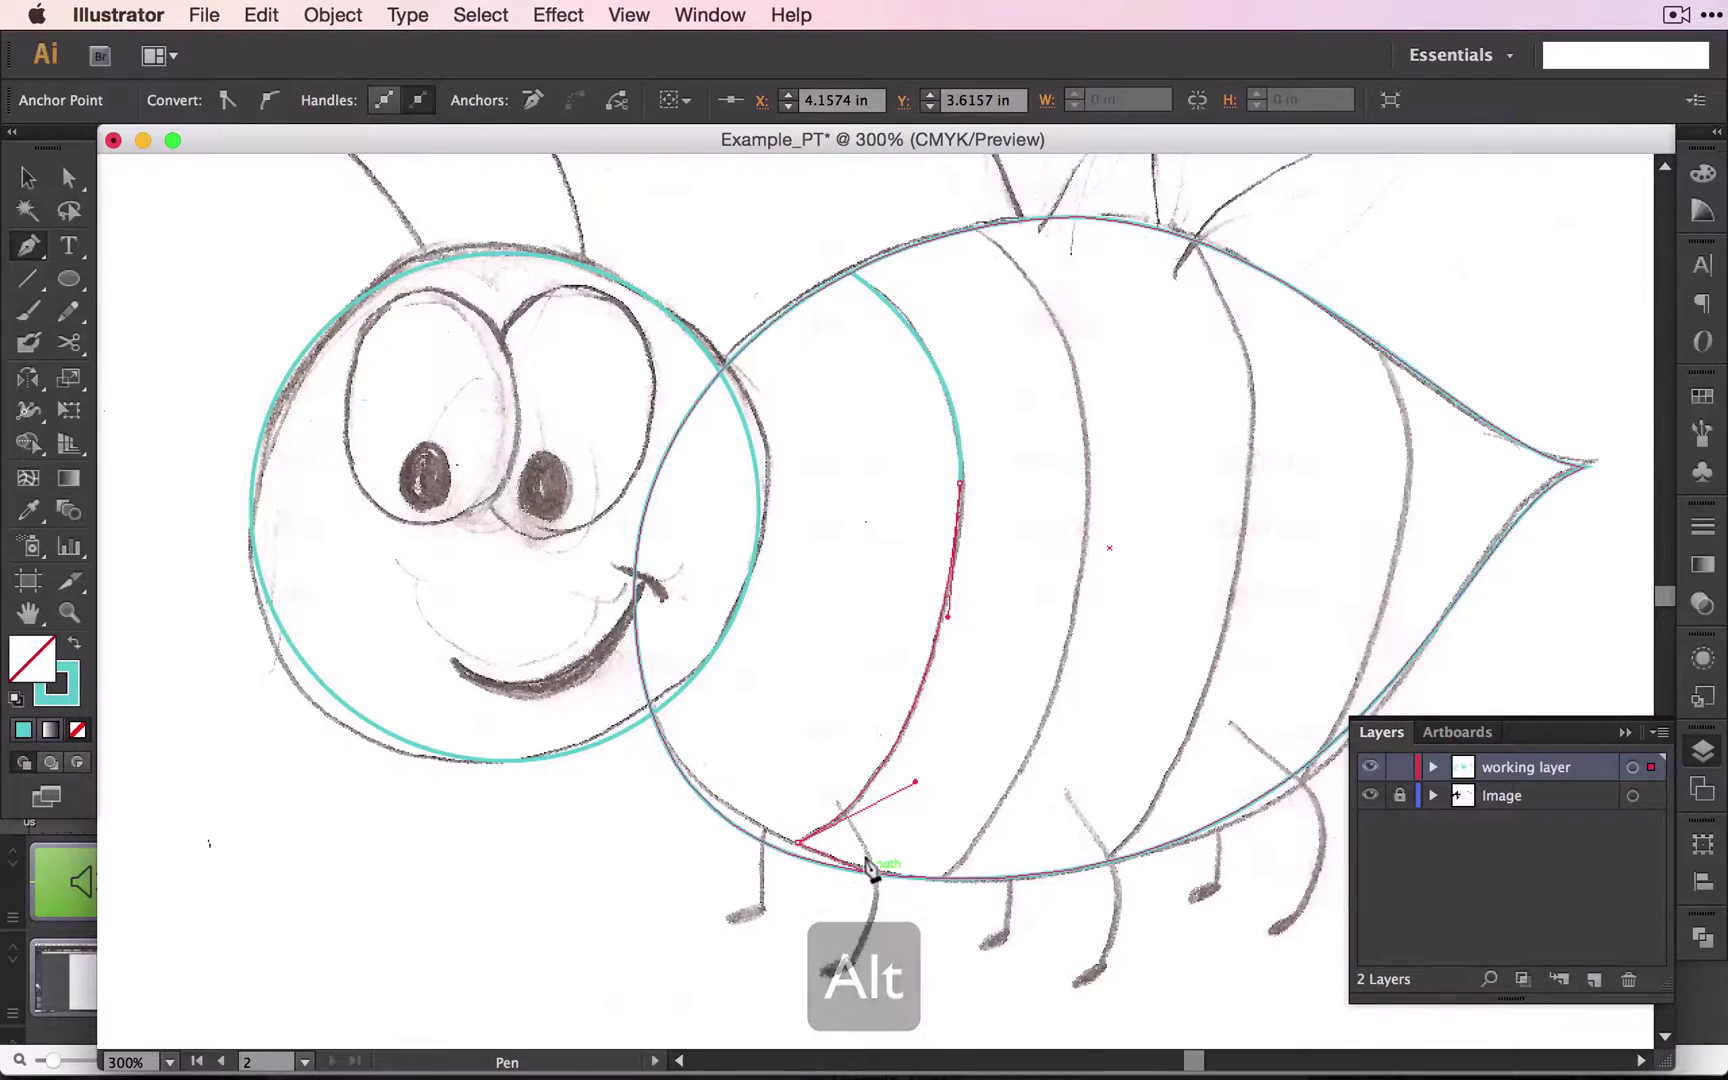
Step: Continue the stripe path along the lower body outline, curve it up the stripe's right edge, and close it at the starting anchor
left_click(940, 878)
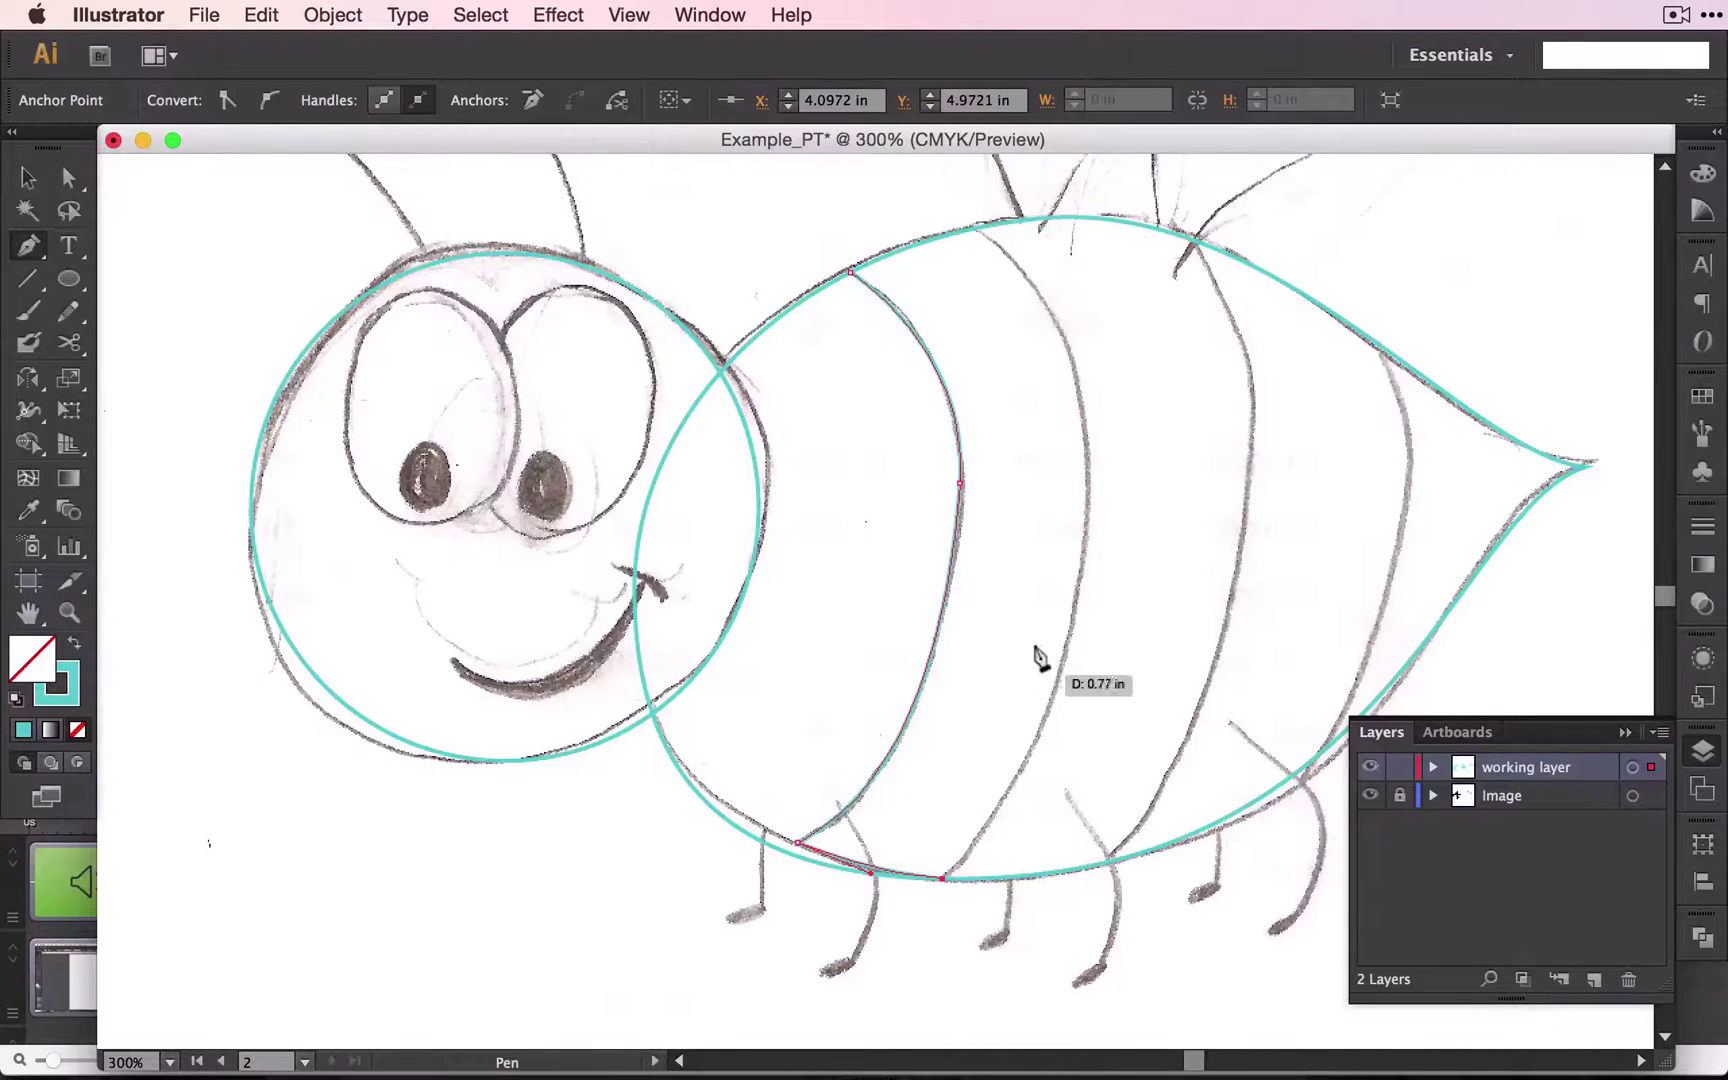
left_click_drag(1081, 546, 1089, 357)
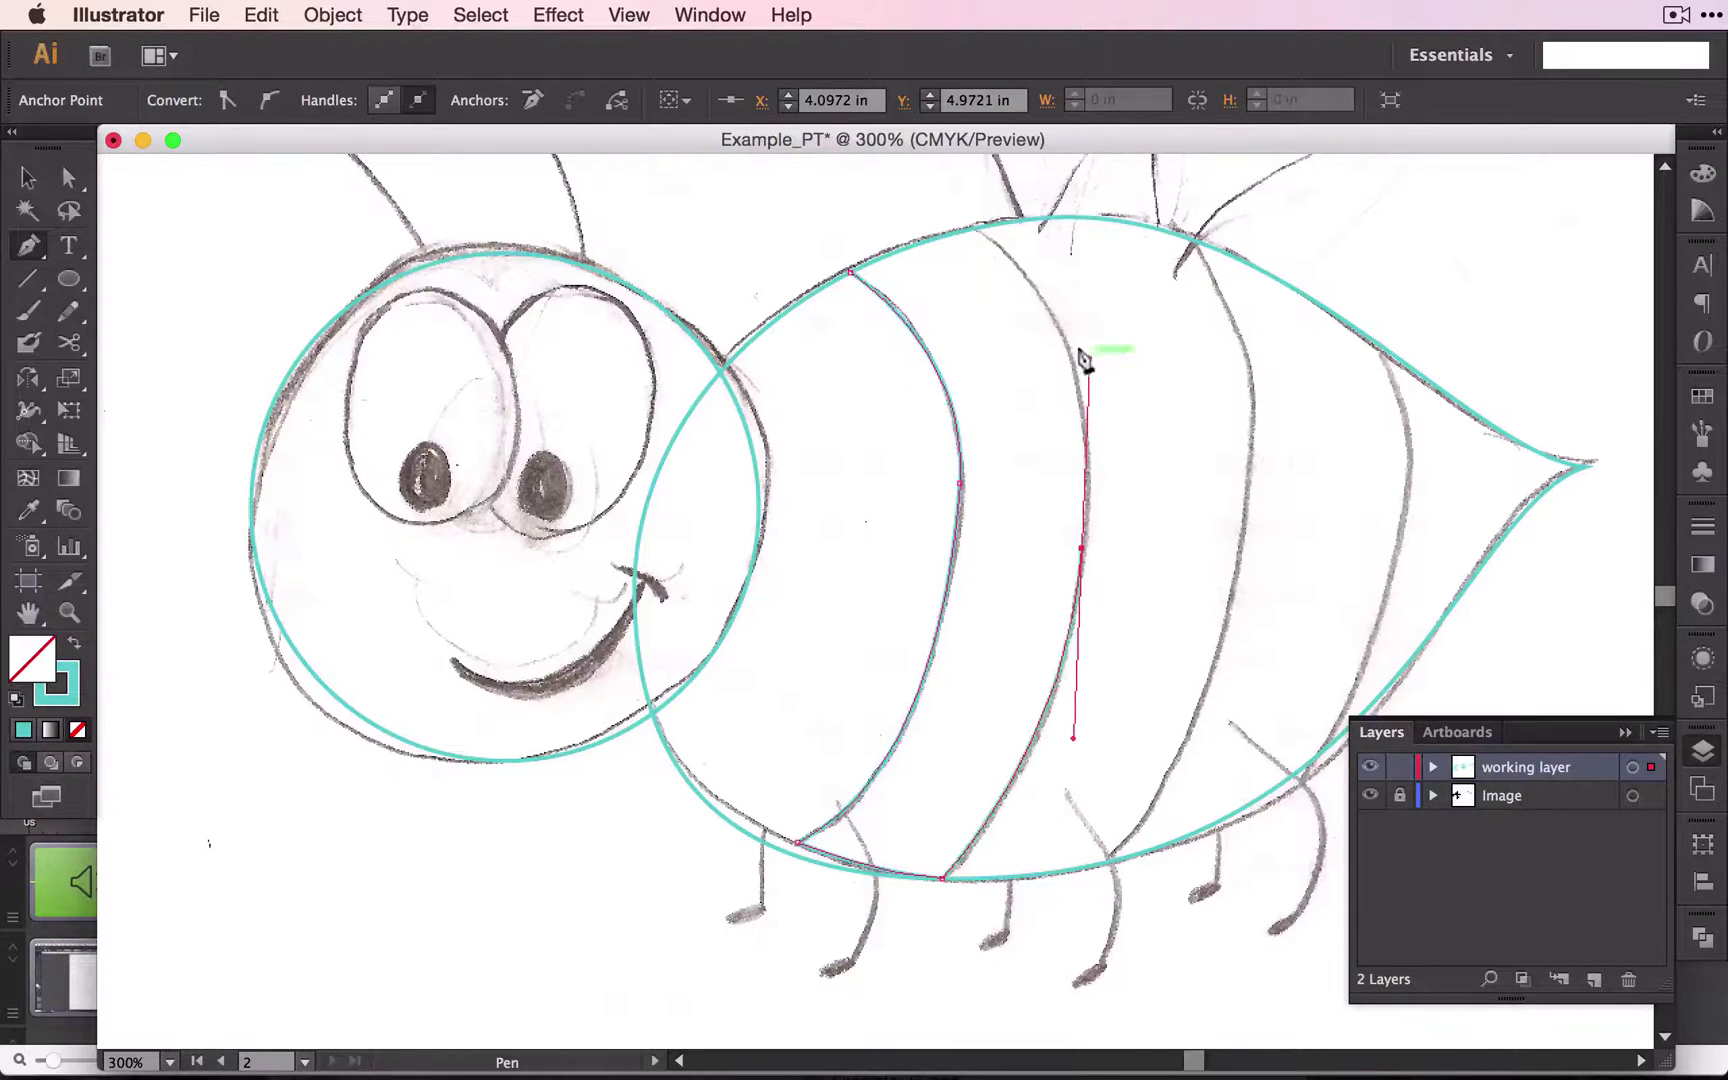
left_click_drag(970, 224, 848, 560)
key("alt")
left_click(844, 558)
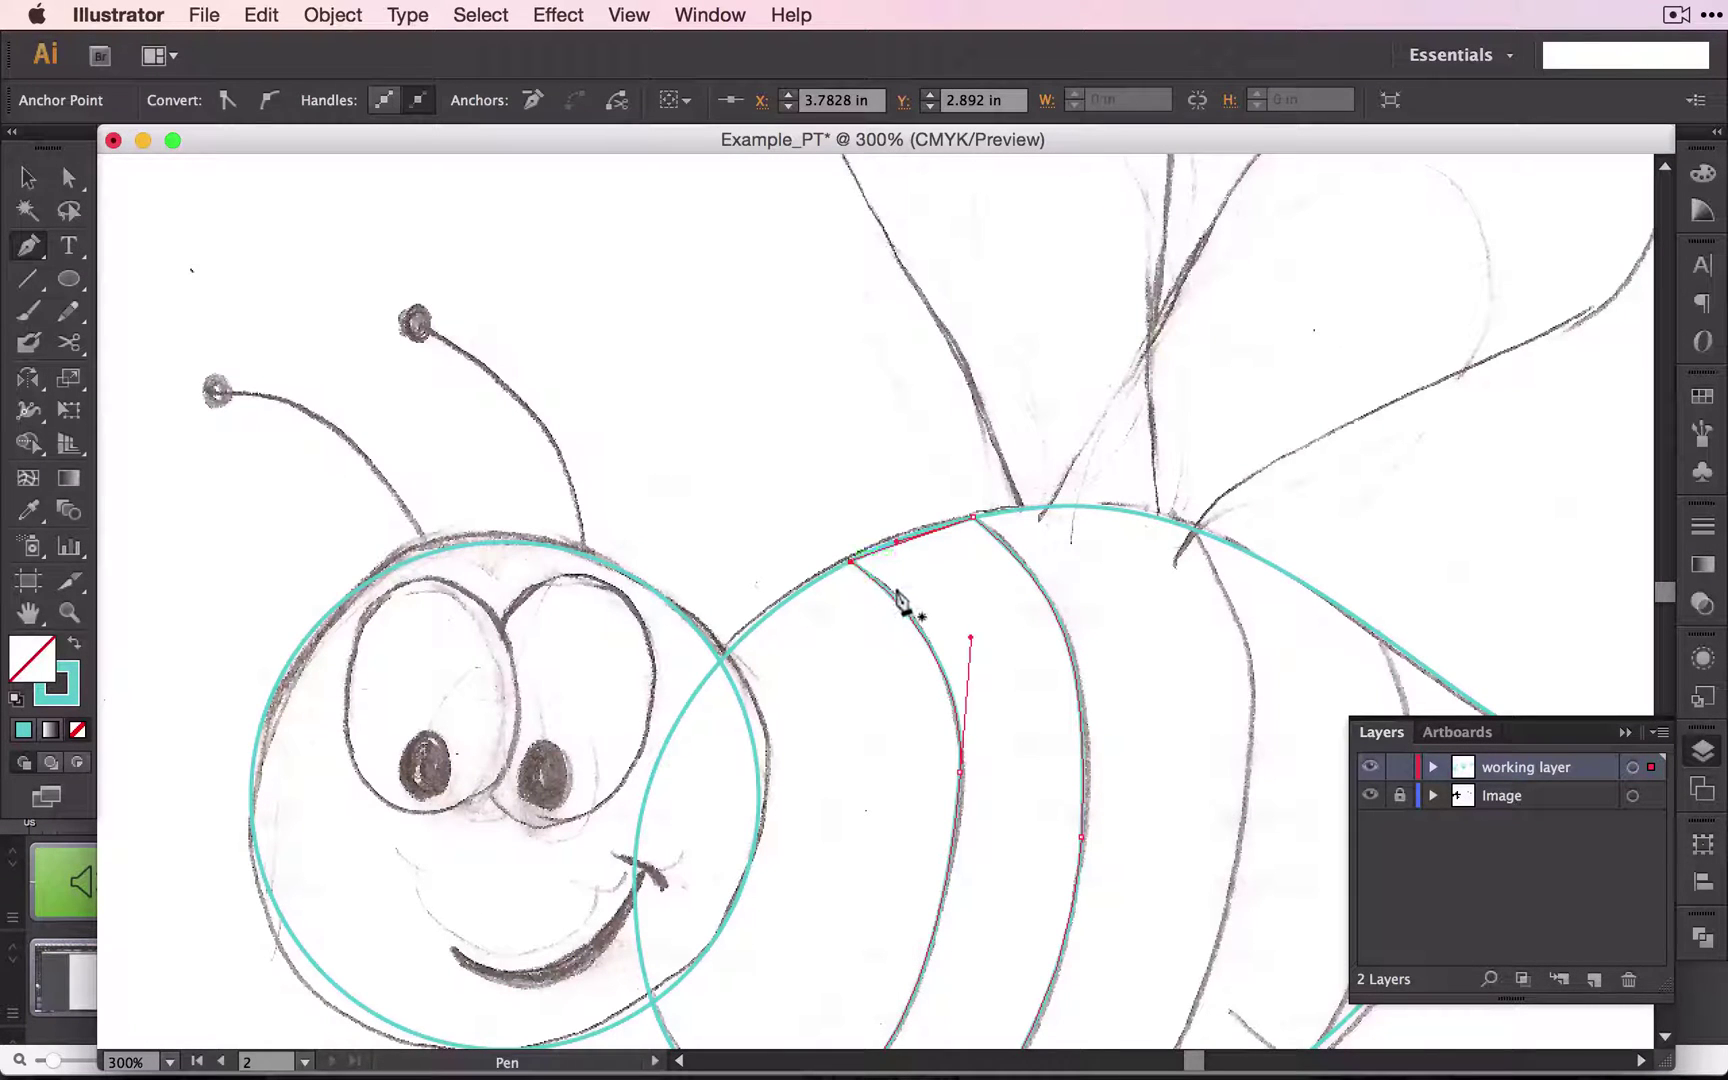
Step: Undo the stripe's closing segment and close the path again with a curved segment that follows the upper body outline
key("alt")
scroll(882, 563, "up", 1)
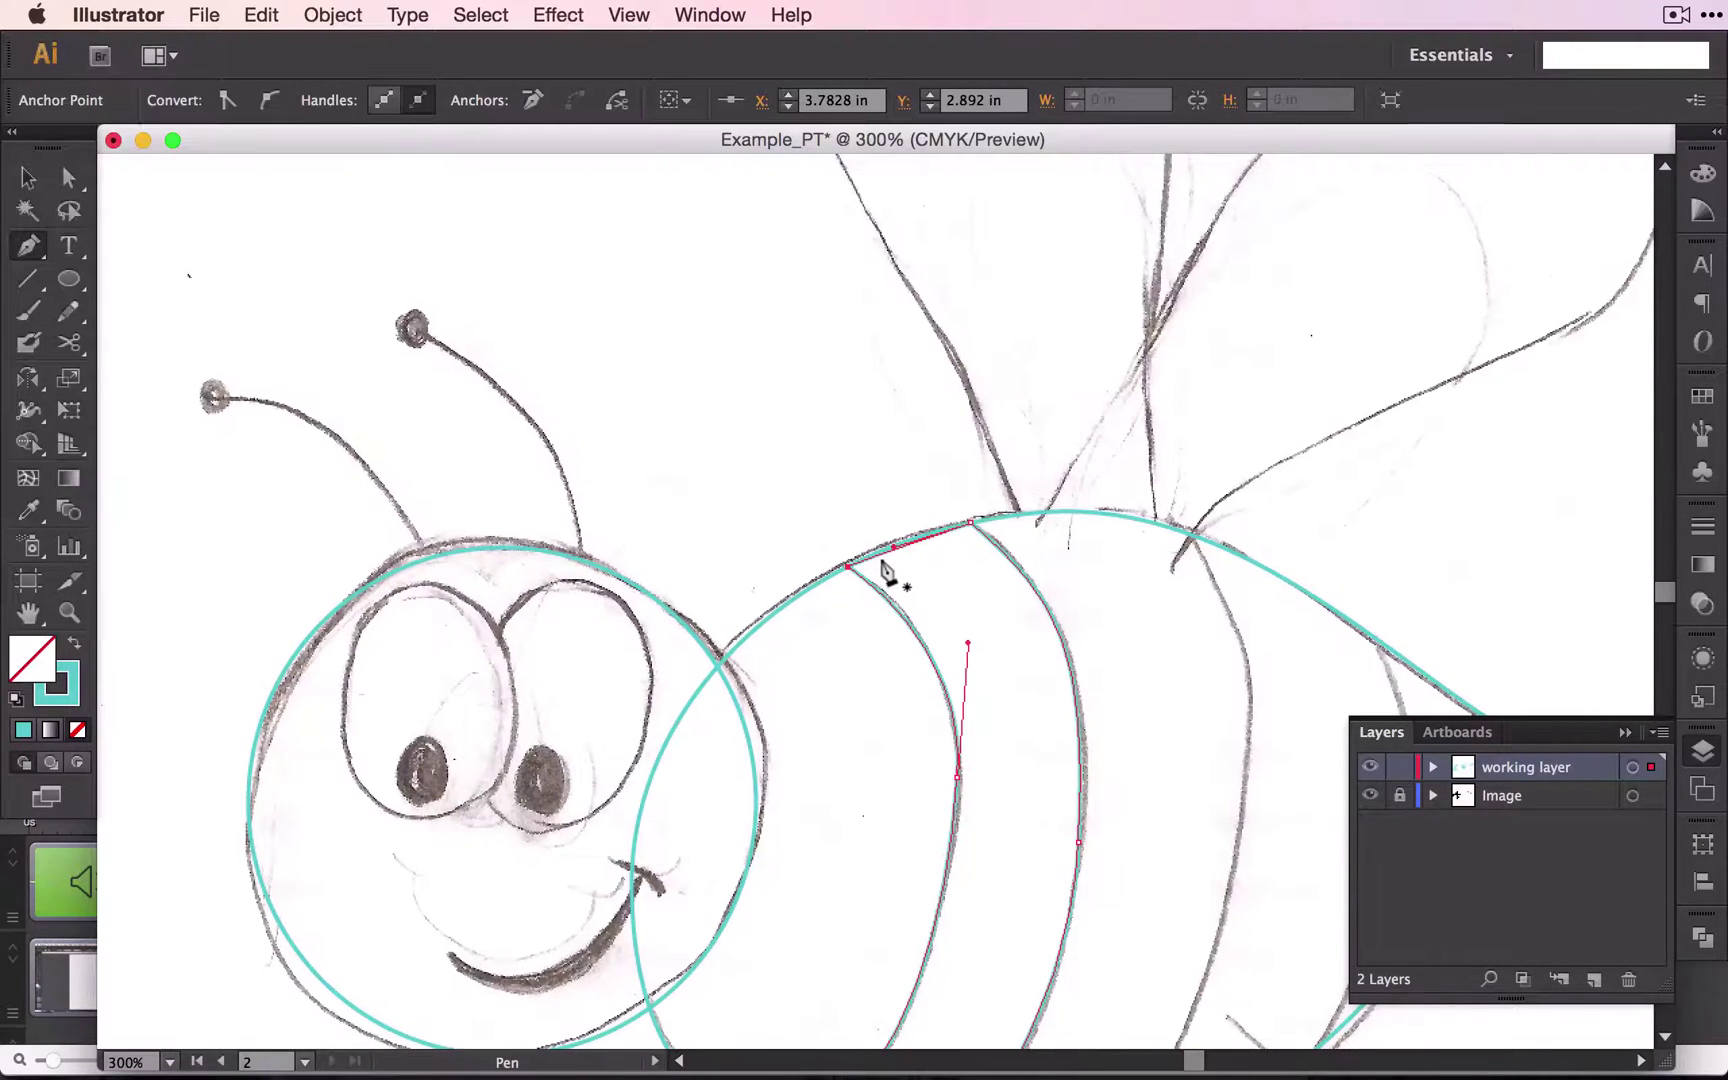
key("alt")
scroll(883, 567, "up", 4)
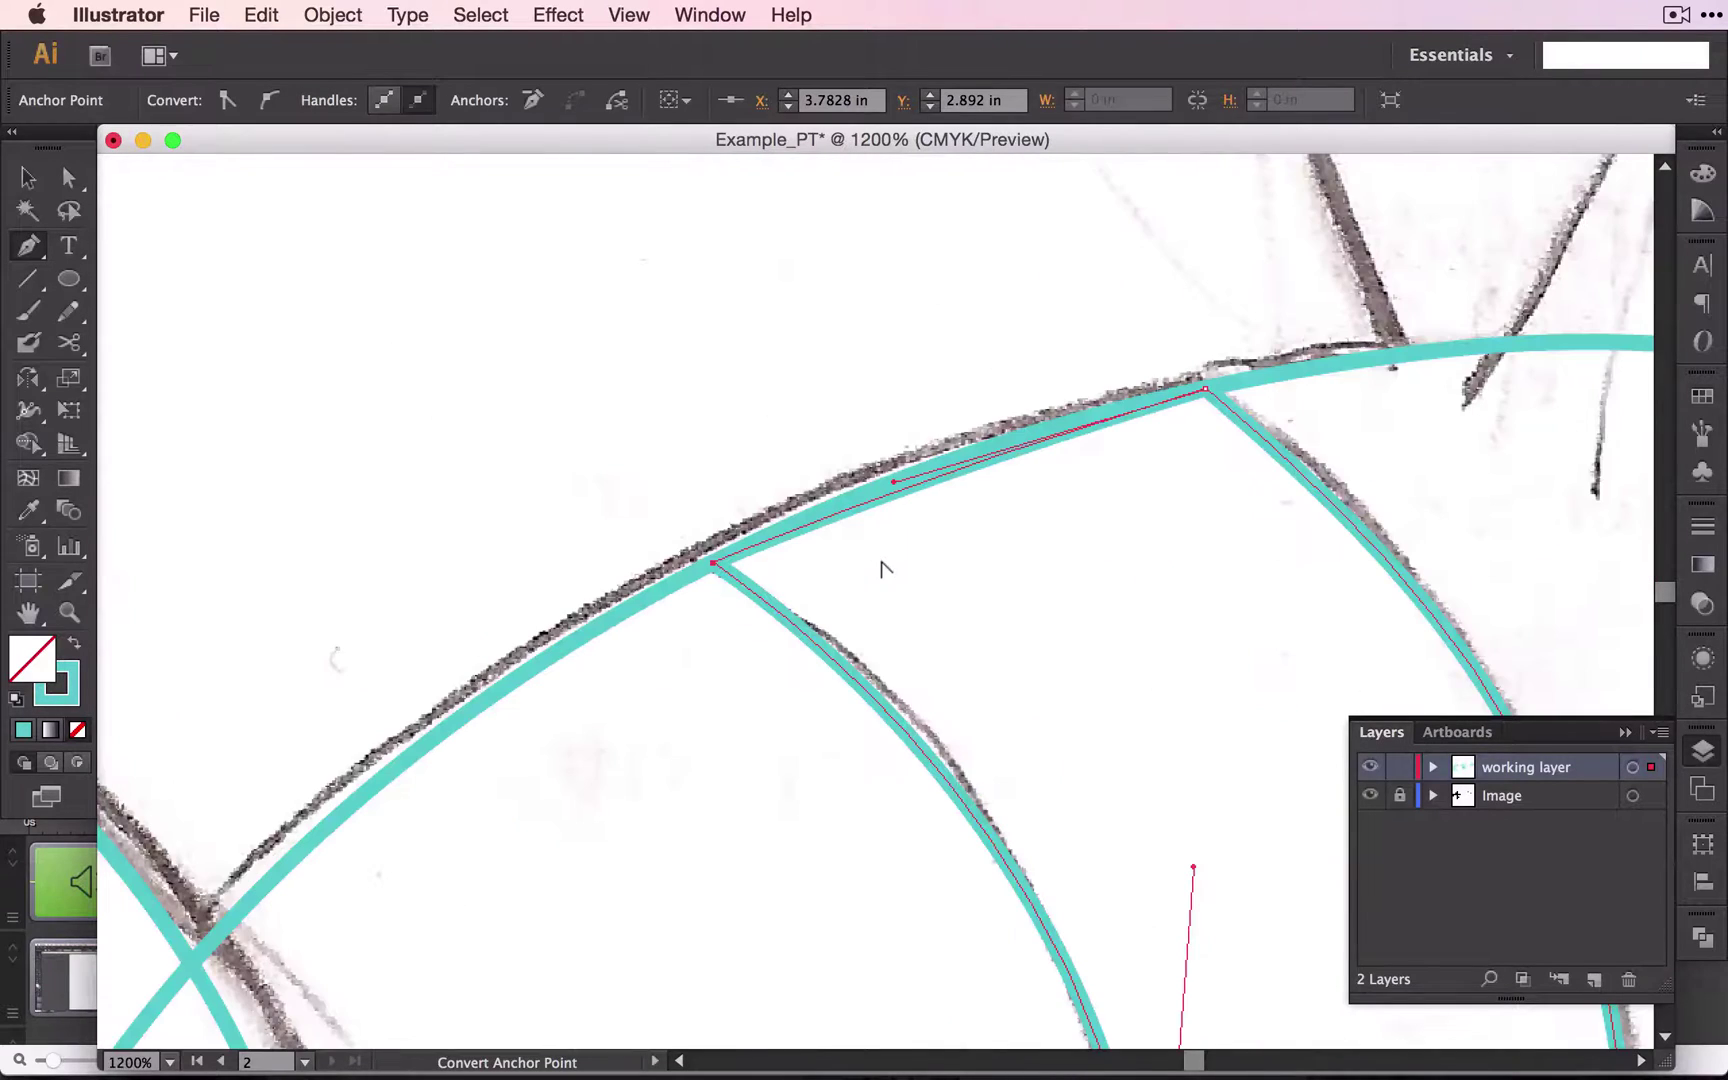
left_click(888, 478)
key("super")
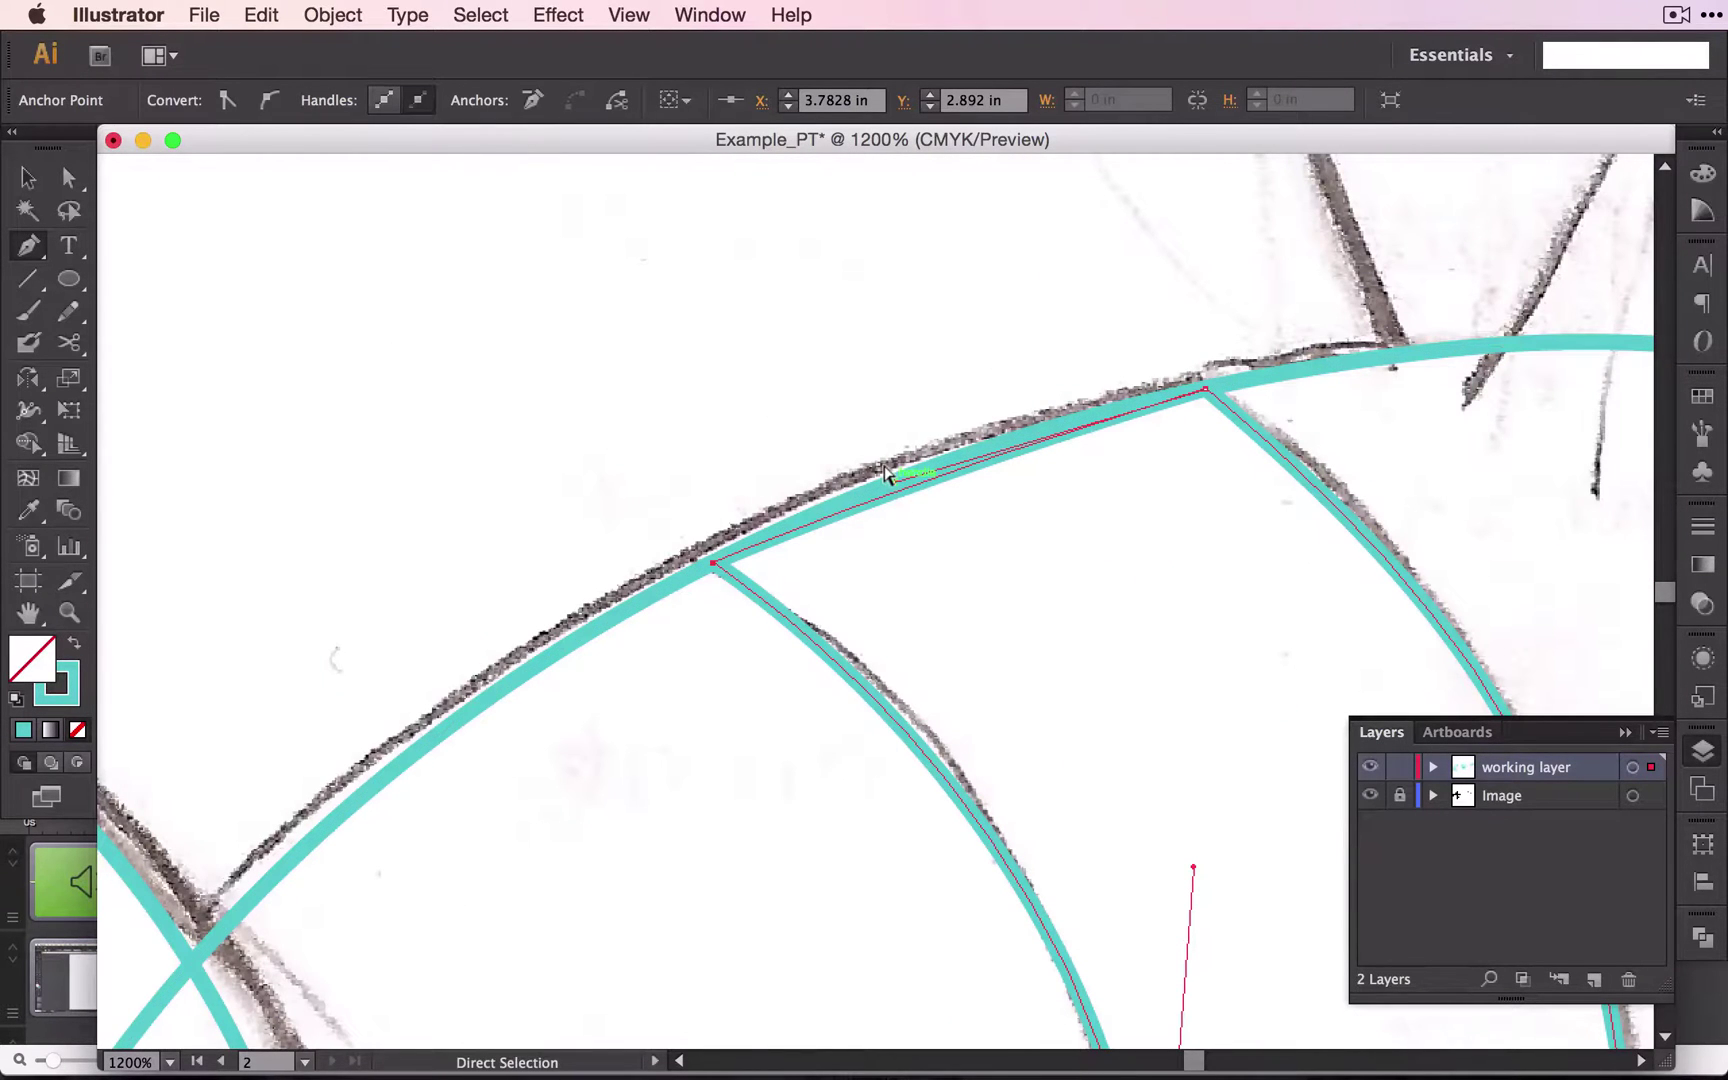
key("super+z")
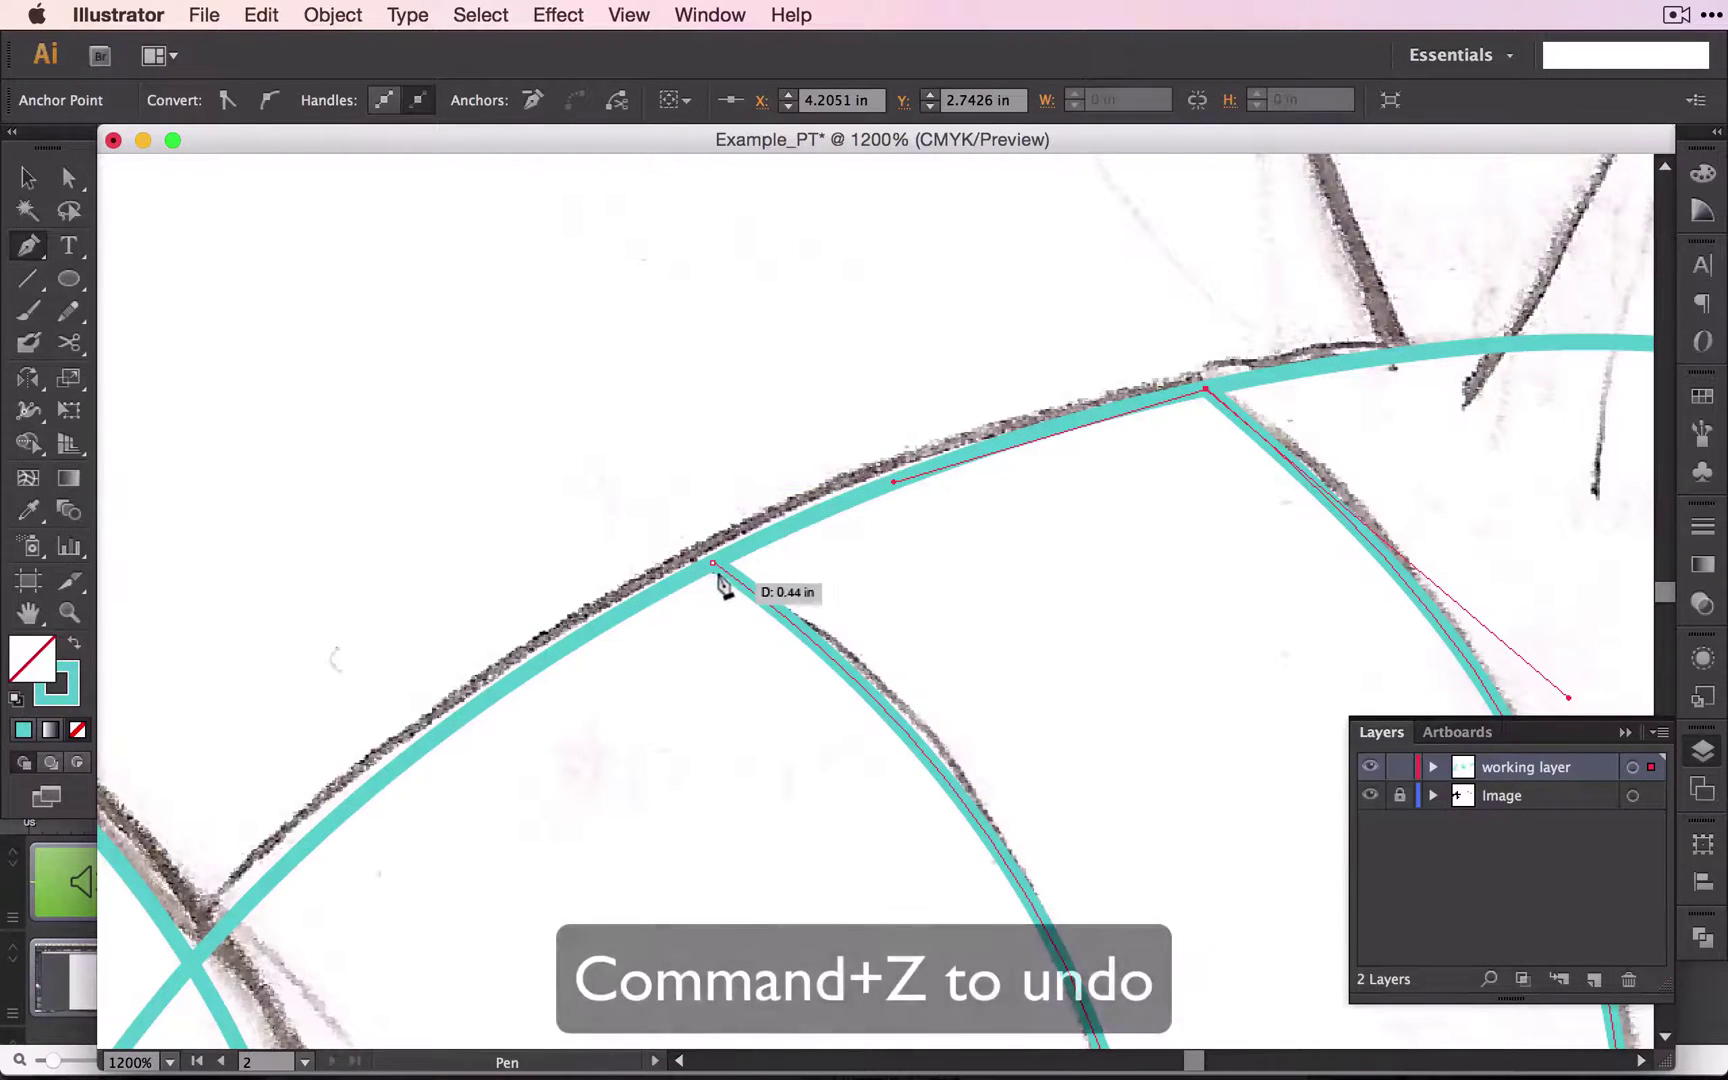
left_click_drag(713, 562, 546, 640)
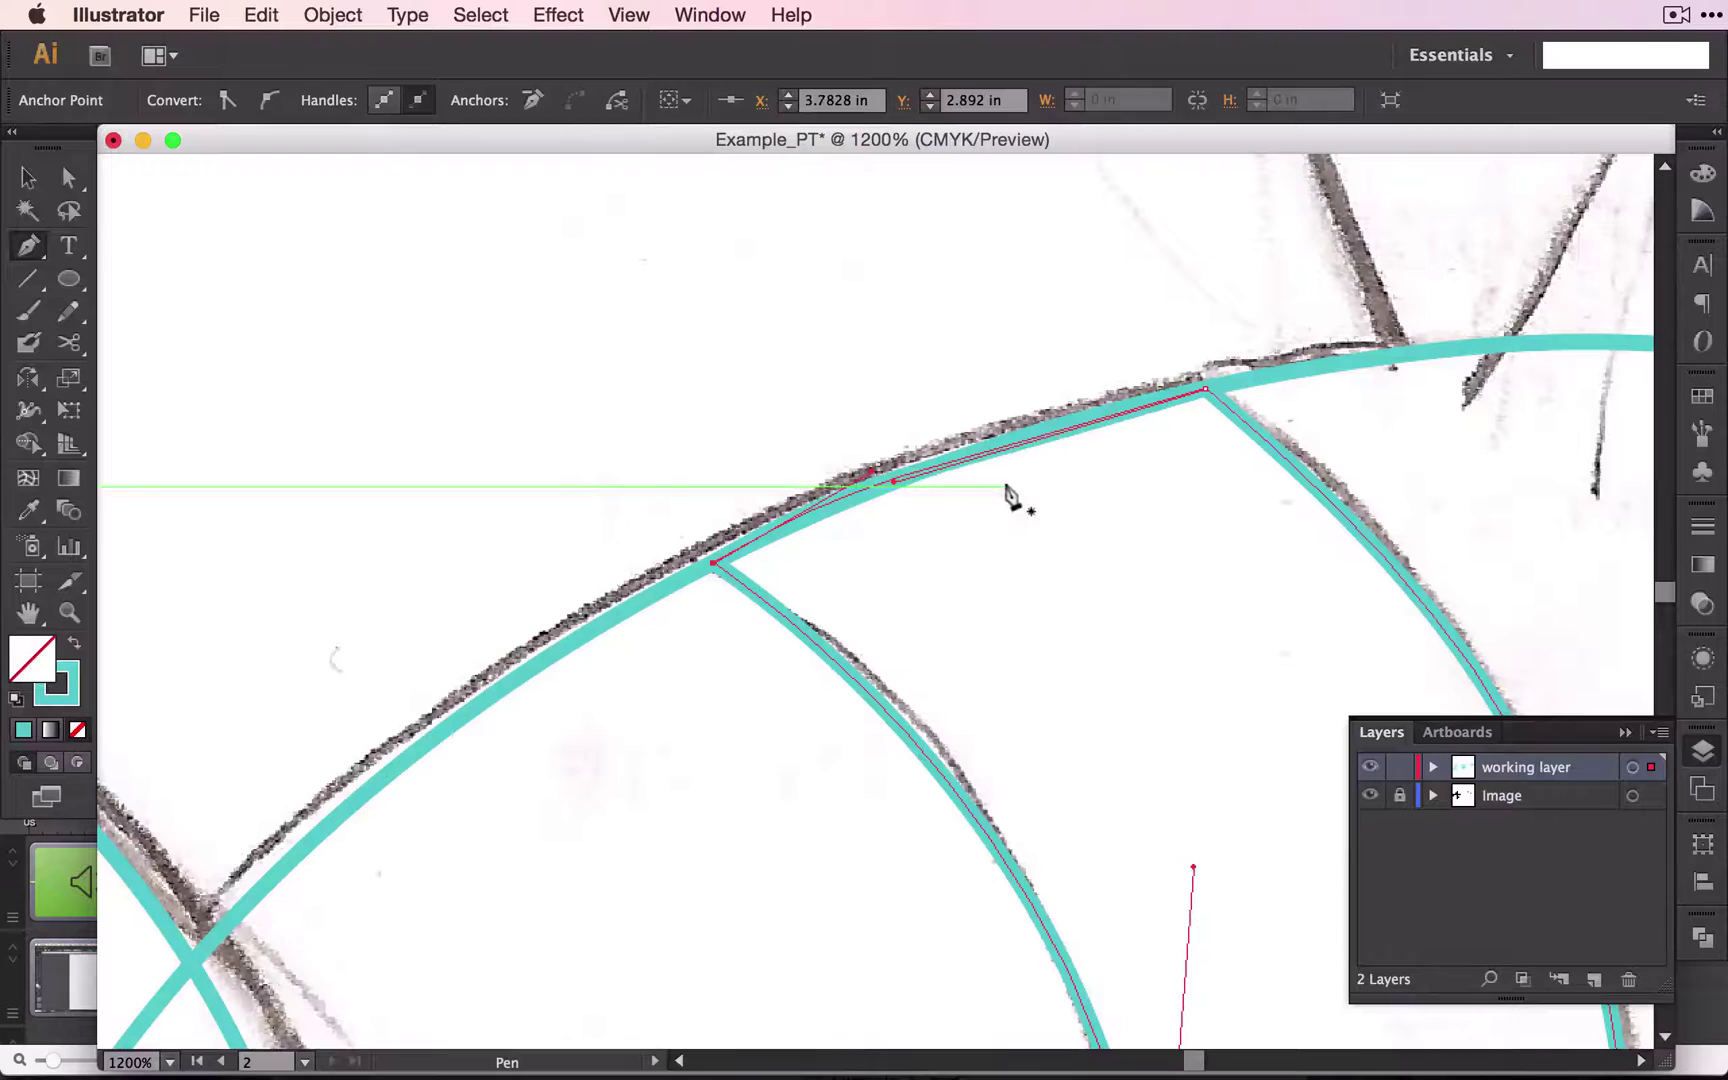
Step: Move the stripe's lower-left anchor onto the body outline at about X 3.58 in, Y 4.89 in, and deselect the path
scroll(880, 596, "up", 1)
scroll(880, 594, "down", 5)
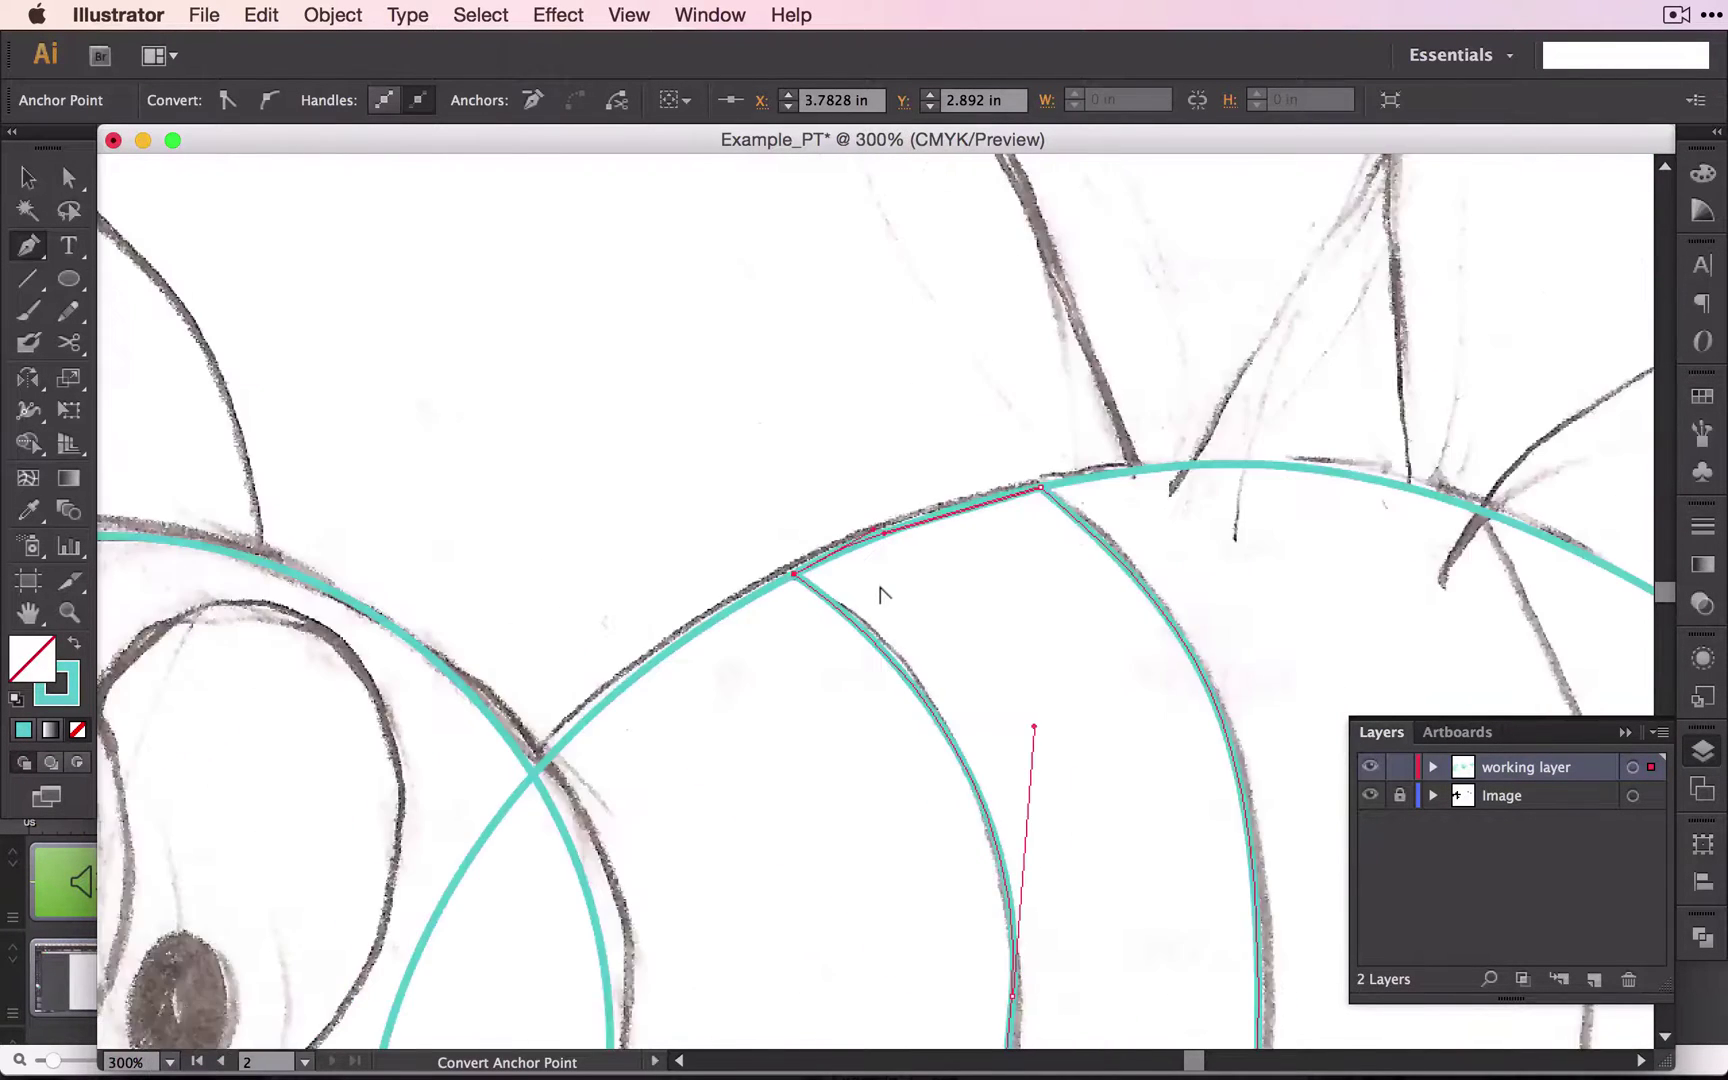
scroll(885, 598, "down", 1)
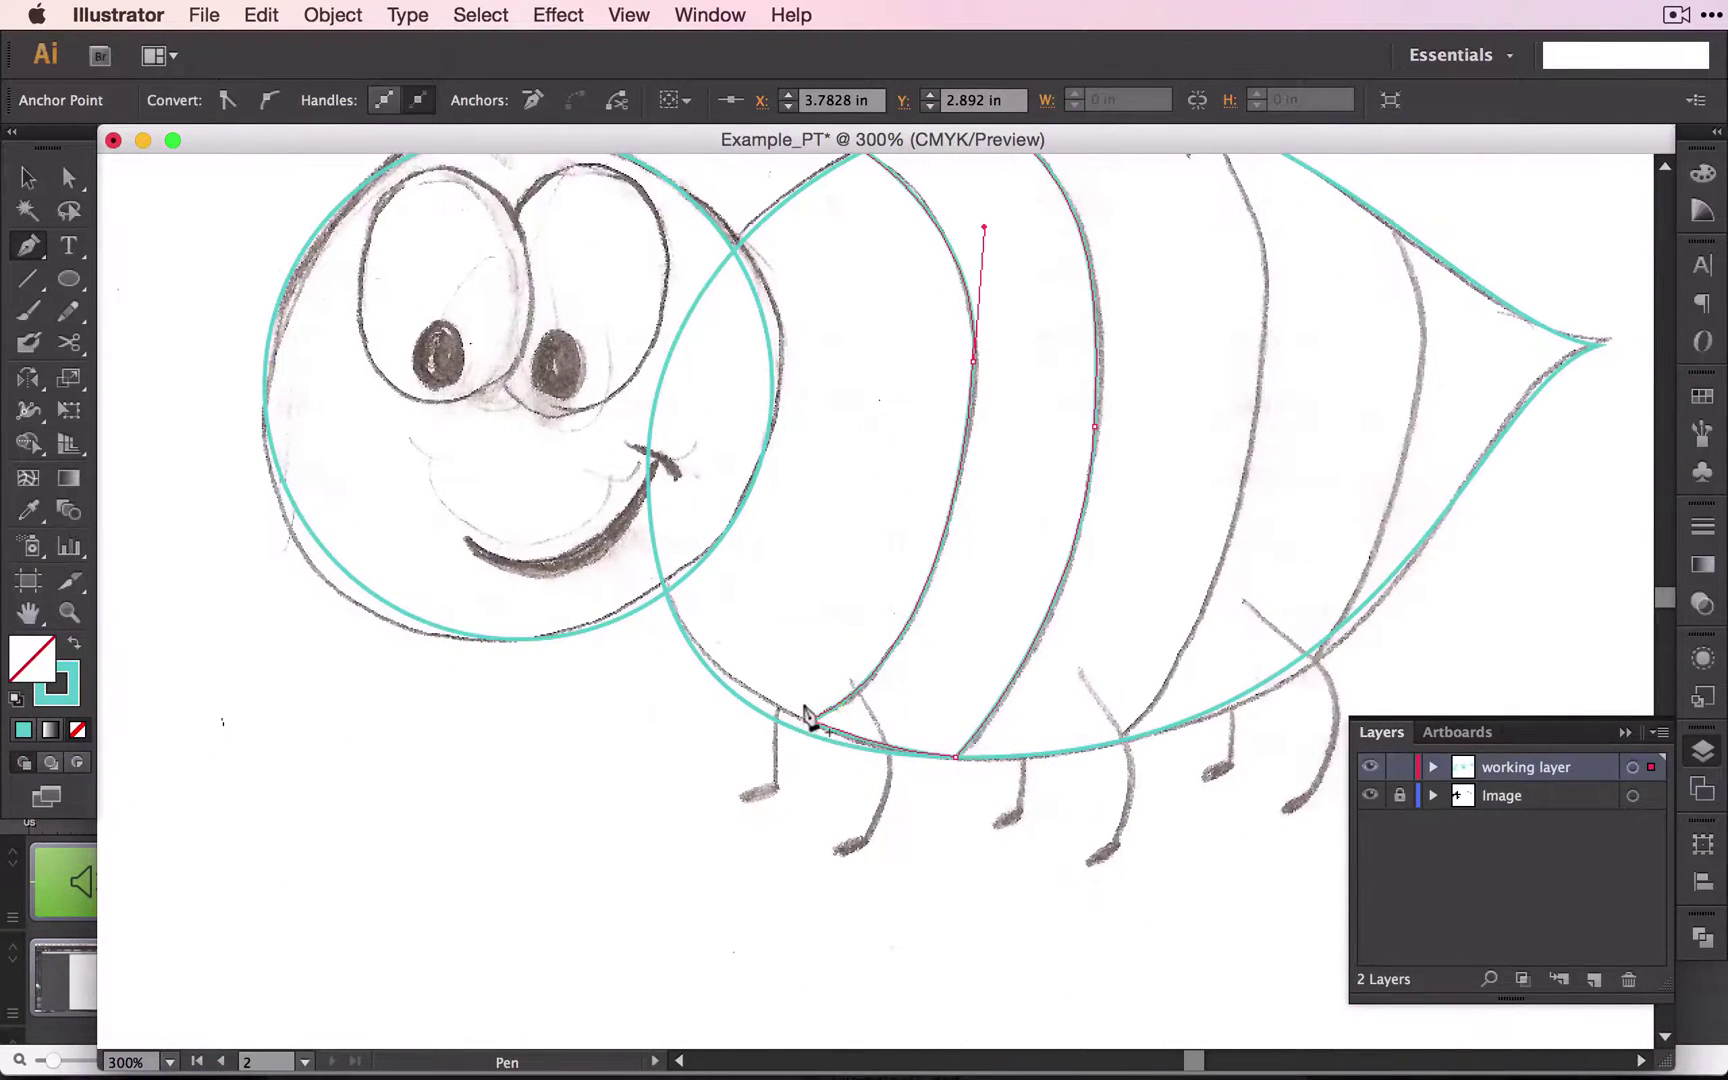
scroll(800, 718, "down", 1)
scroll(800, 718, "up", 8)
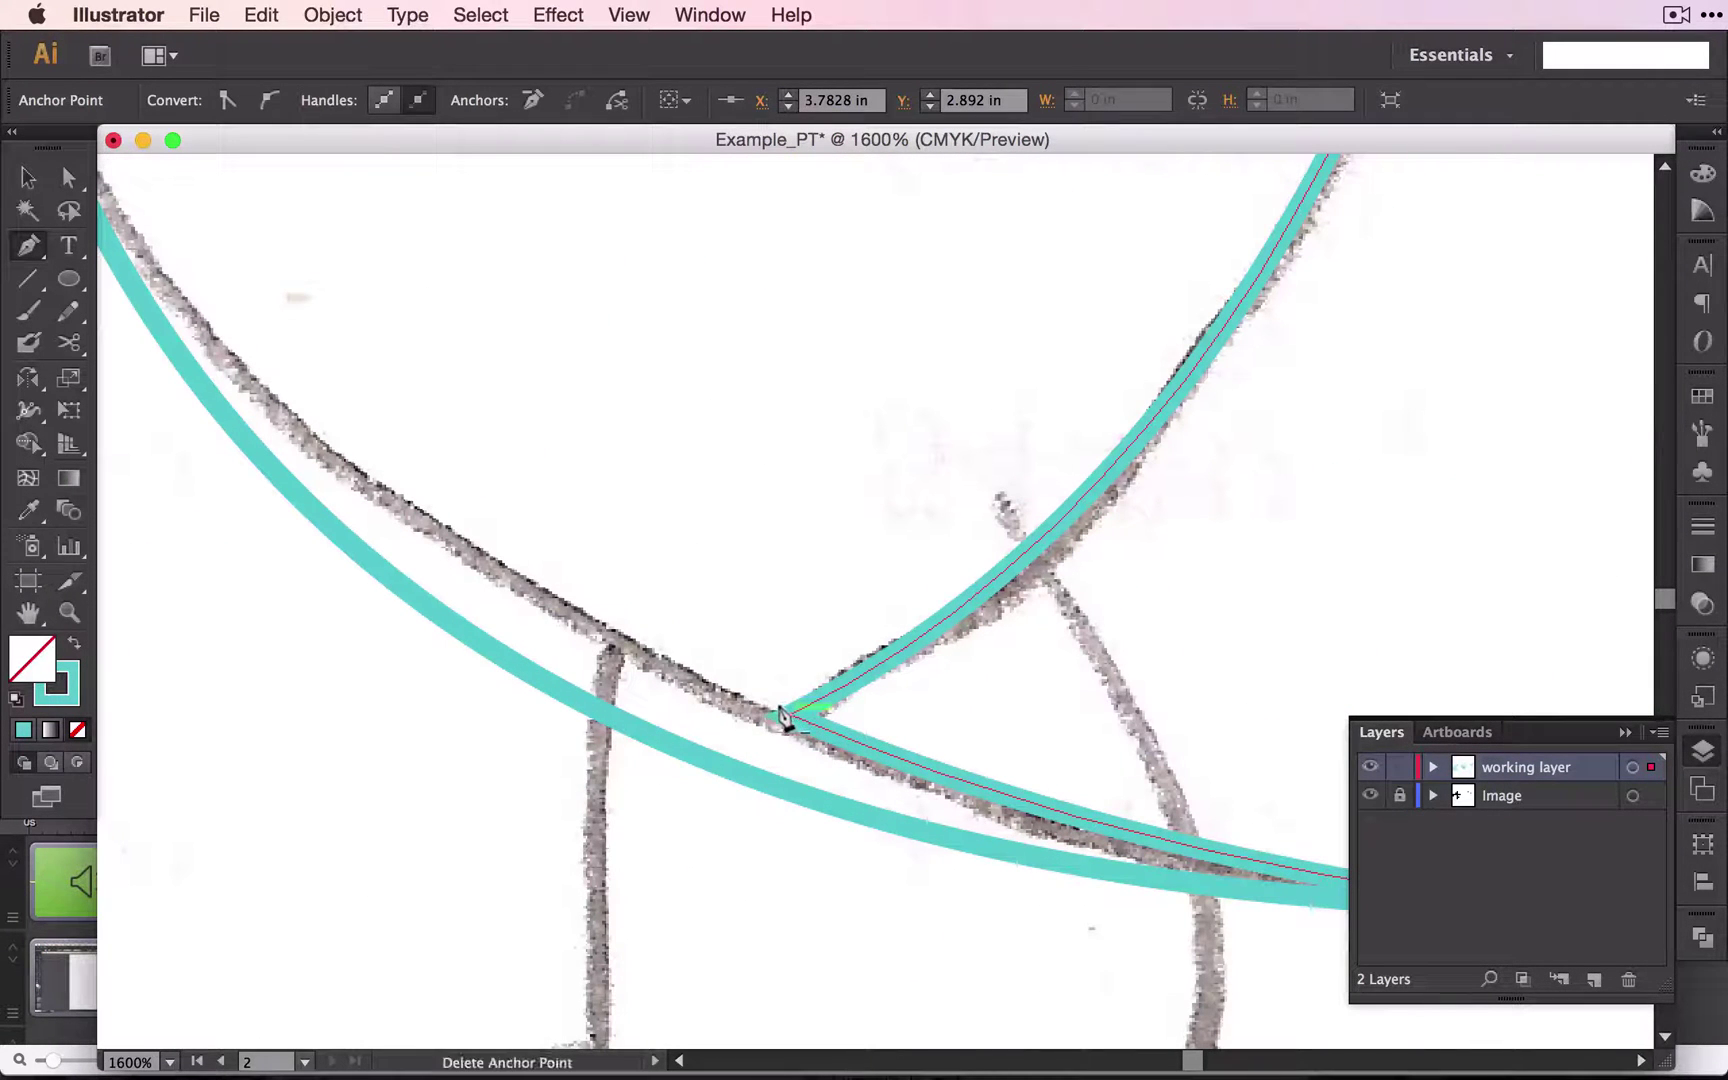
left_click(68, 178)
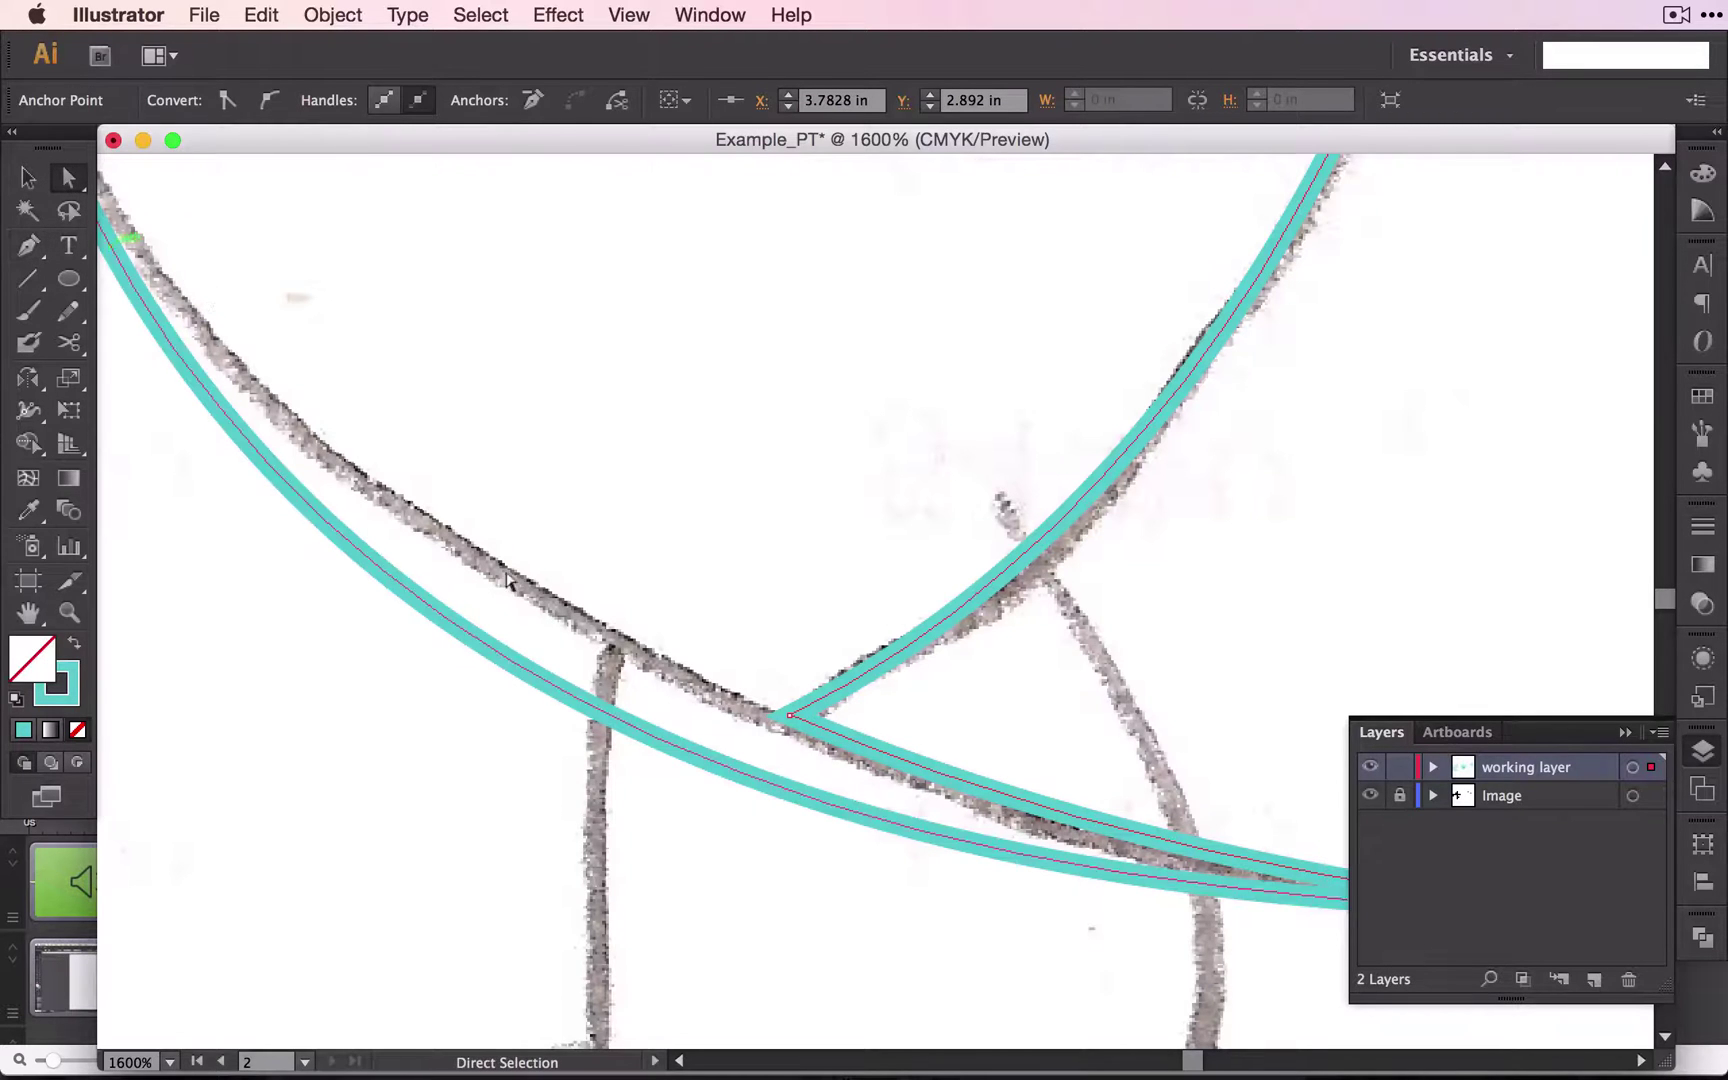
left_click(928, 730)
left_click(790, 715)
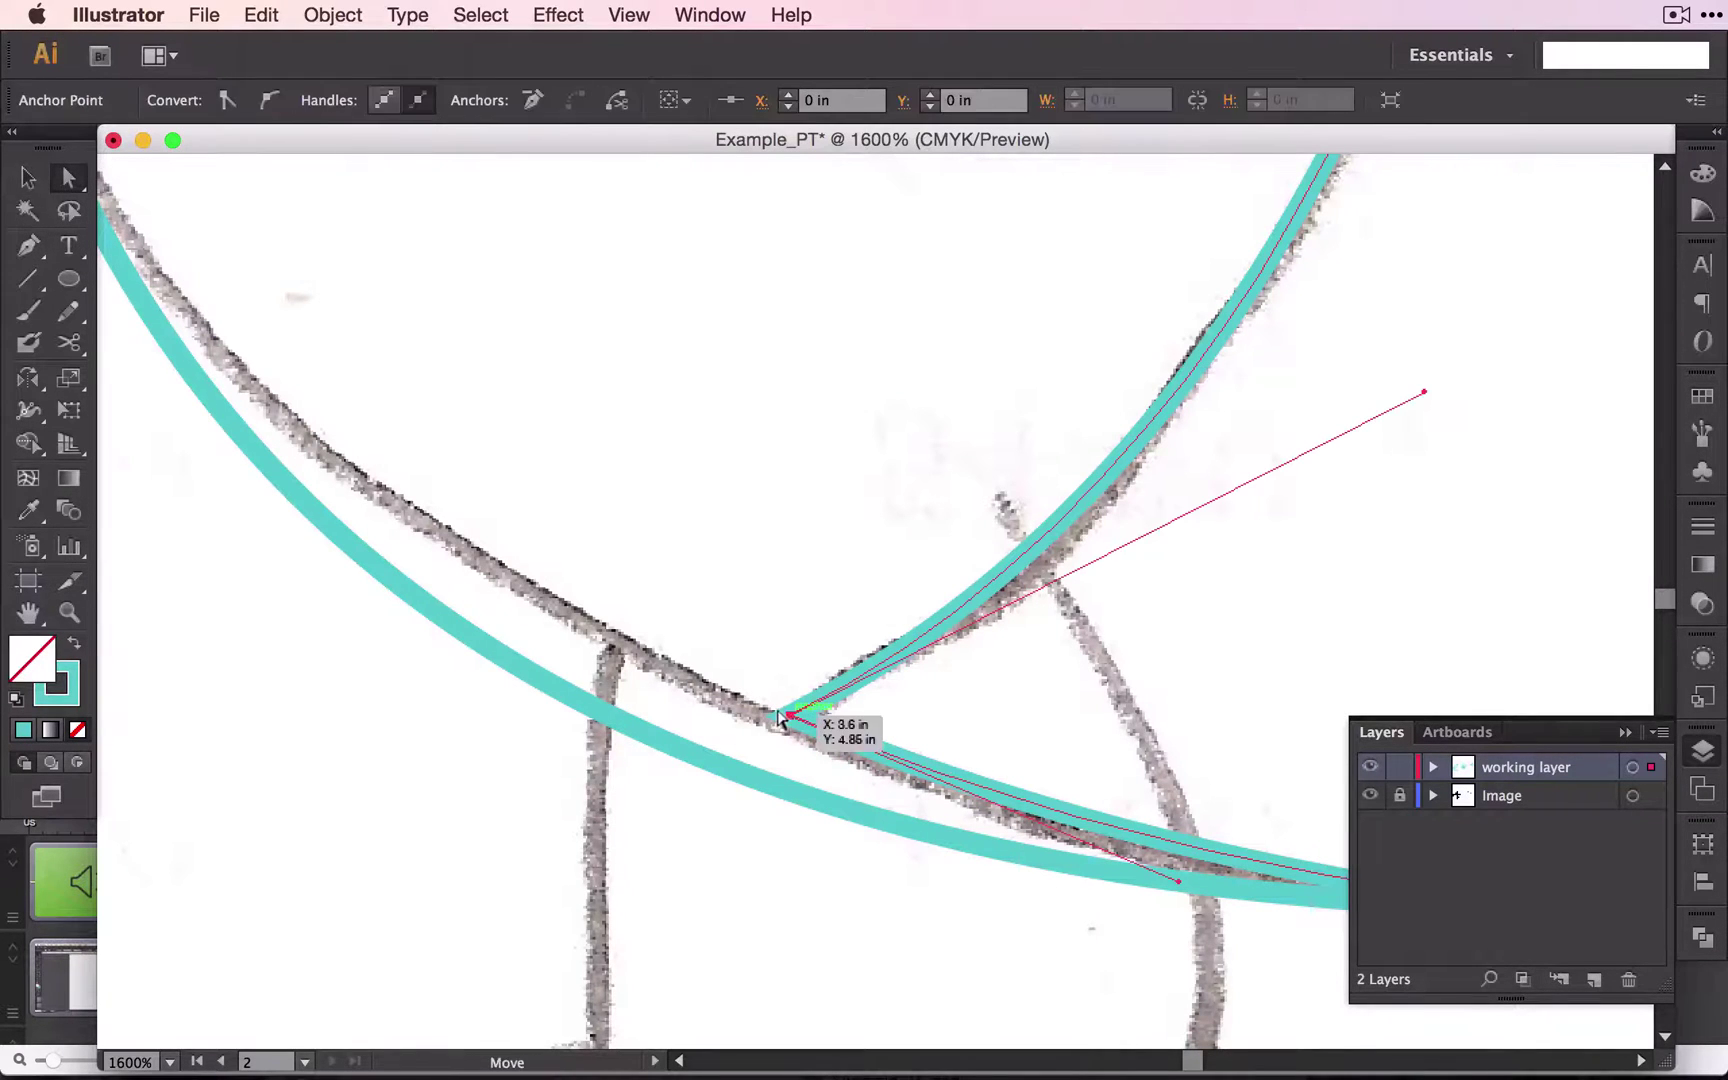
left_click_drag(778, 716, 760, 773)
scroll(921, 895, "right", 4)
scroll(921, 895, "down", 2)
scroll(921, 895, "right", 3)
scroll(921, 895, "down", 1)
scroll(921, 895, "up", 3)
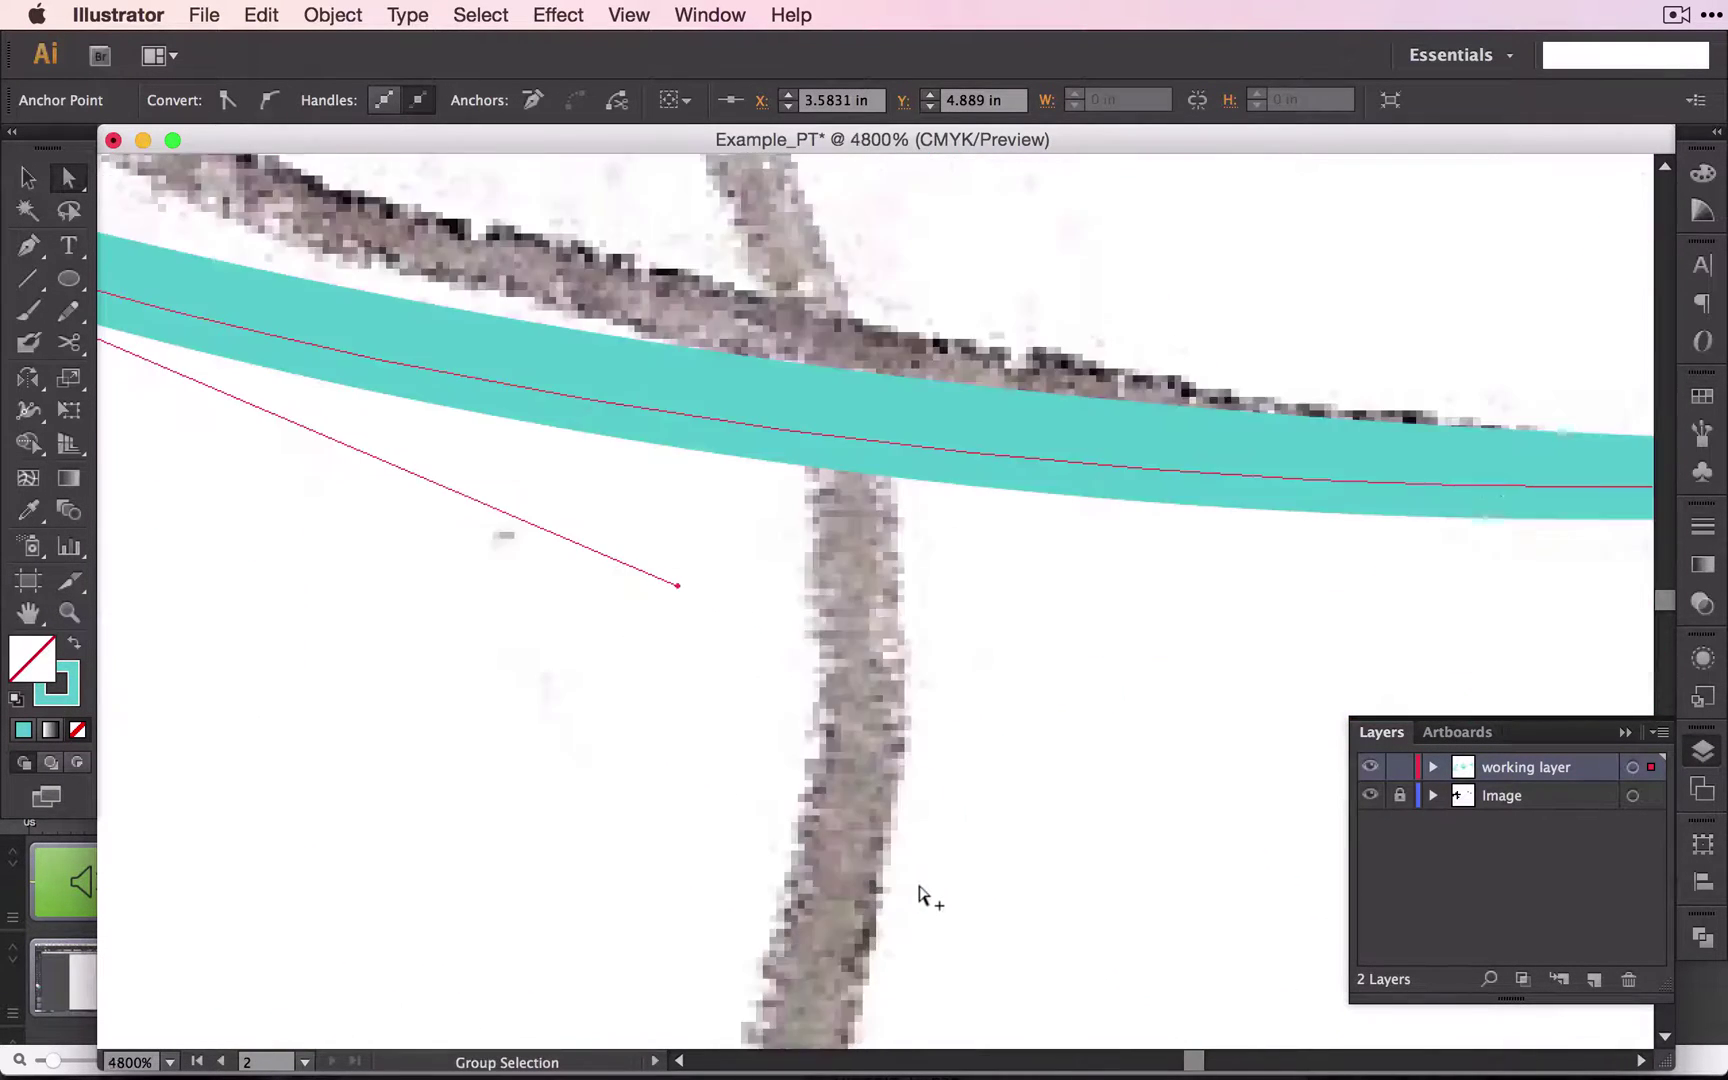
scroll(921, 895, "down", 11)
scroll(921, 893, "up", 4)
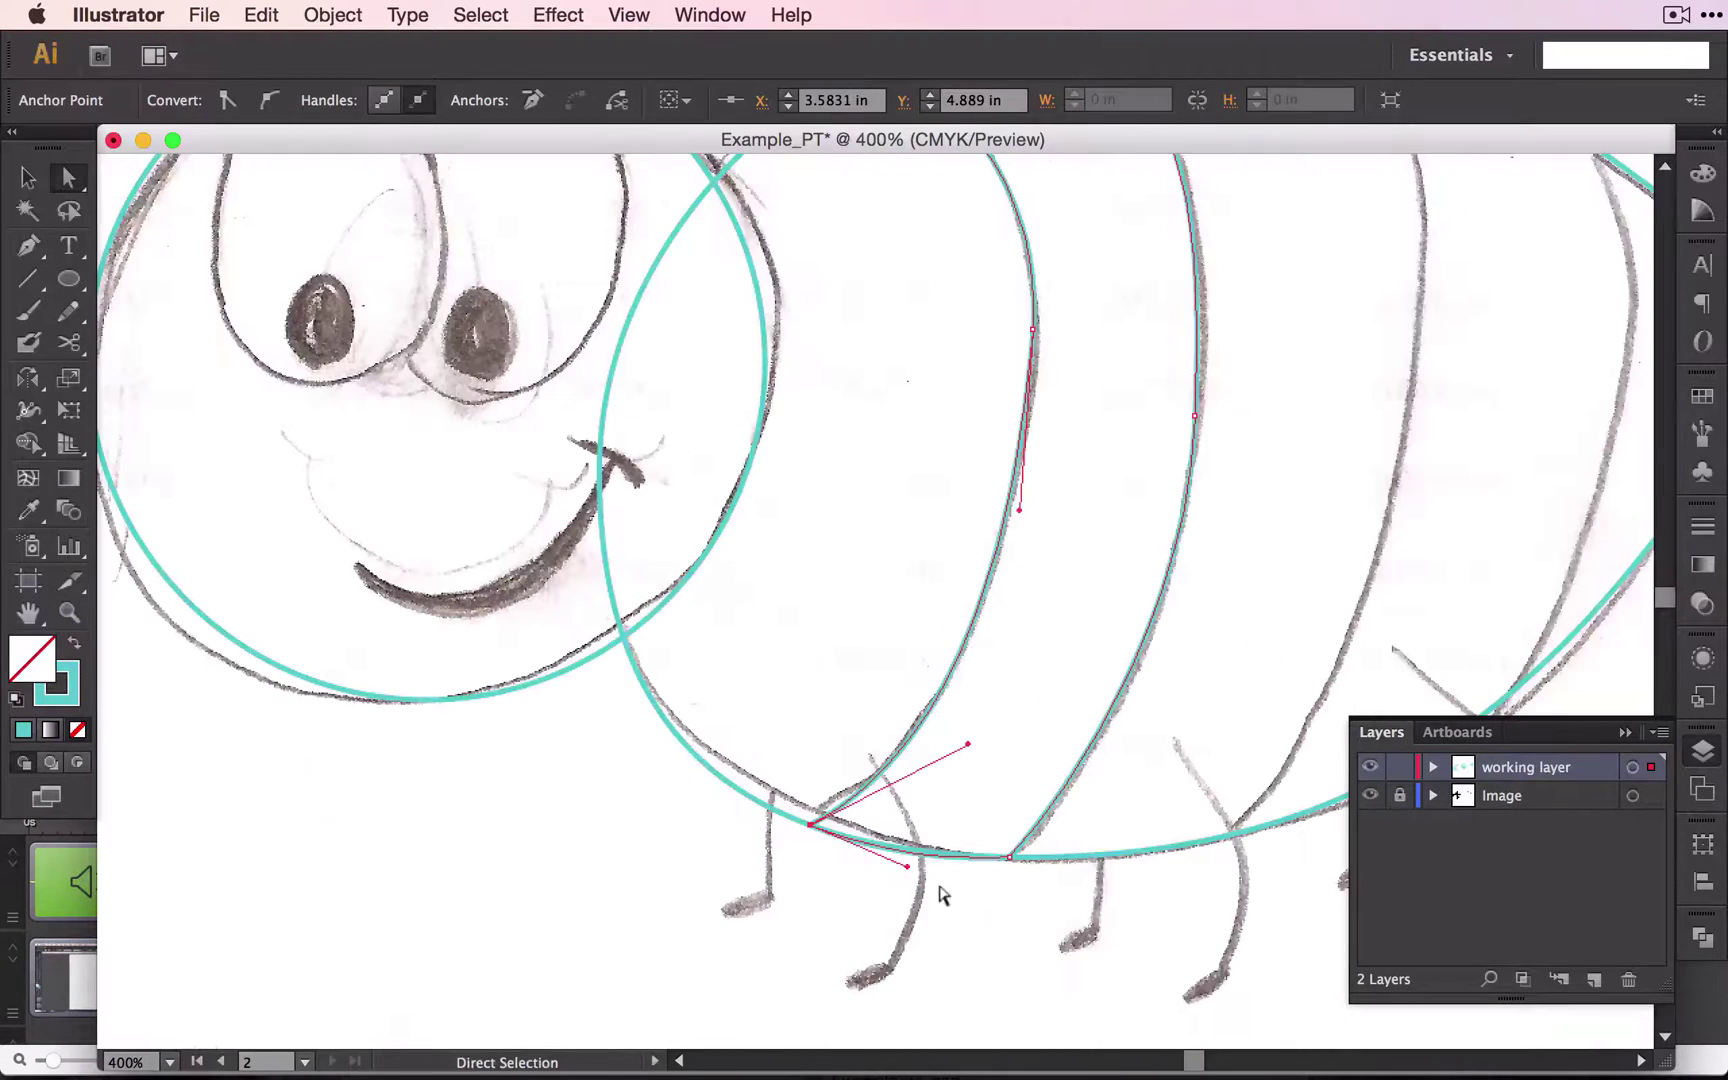
left_click(1020, 918)
Step: Duplicate the finished stripe over the second sketched stripe near the tail and align its lower-left corner with the body outline
scroll(1128, 565, "right", 6)
scroll(1128, 565, "up", 4)
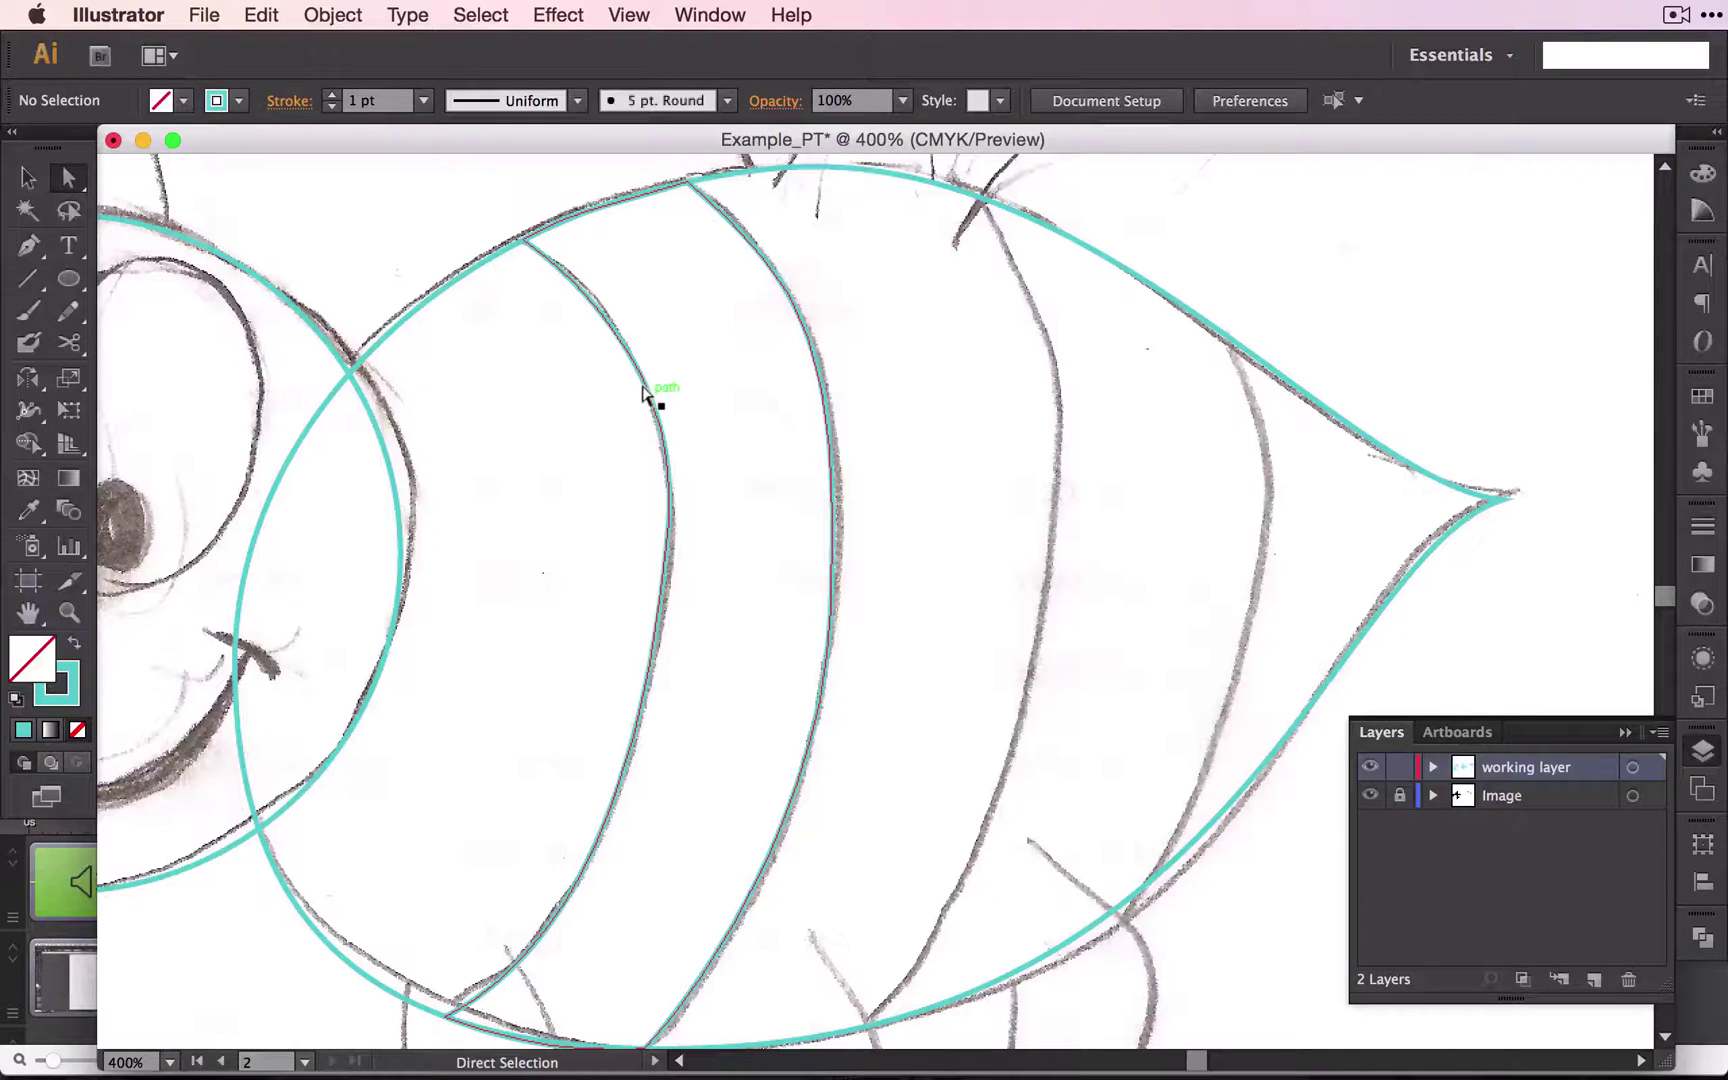
key("alt")
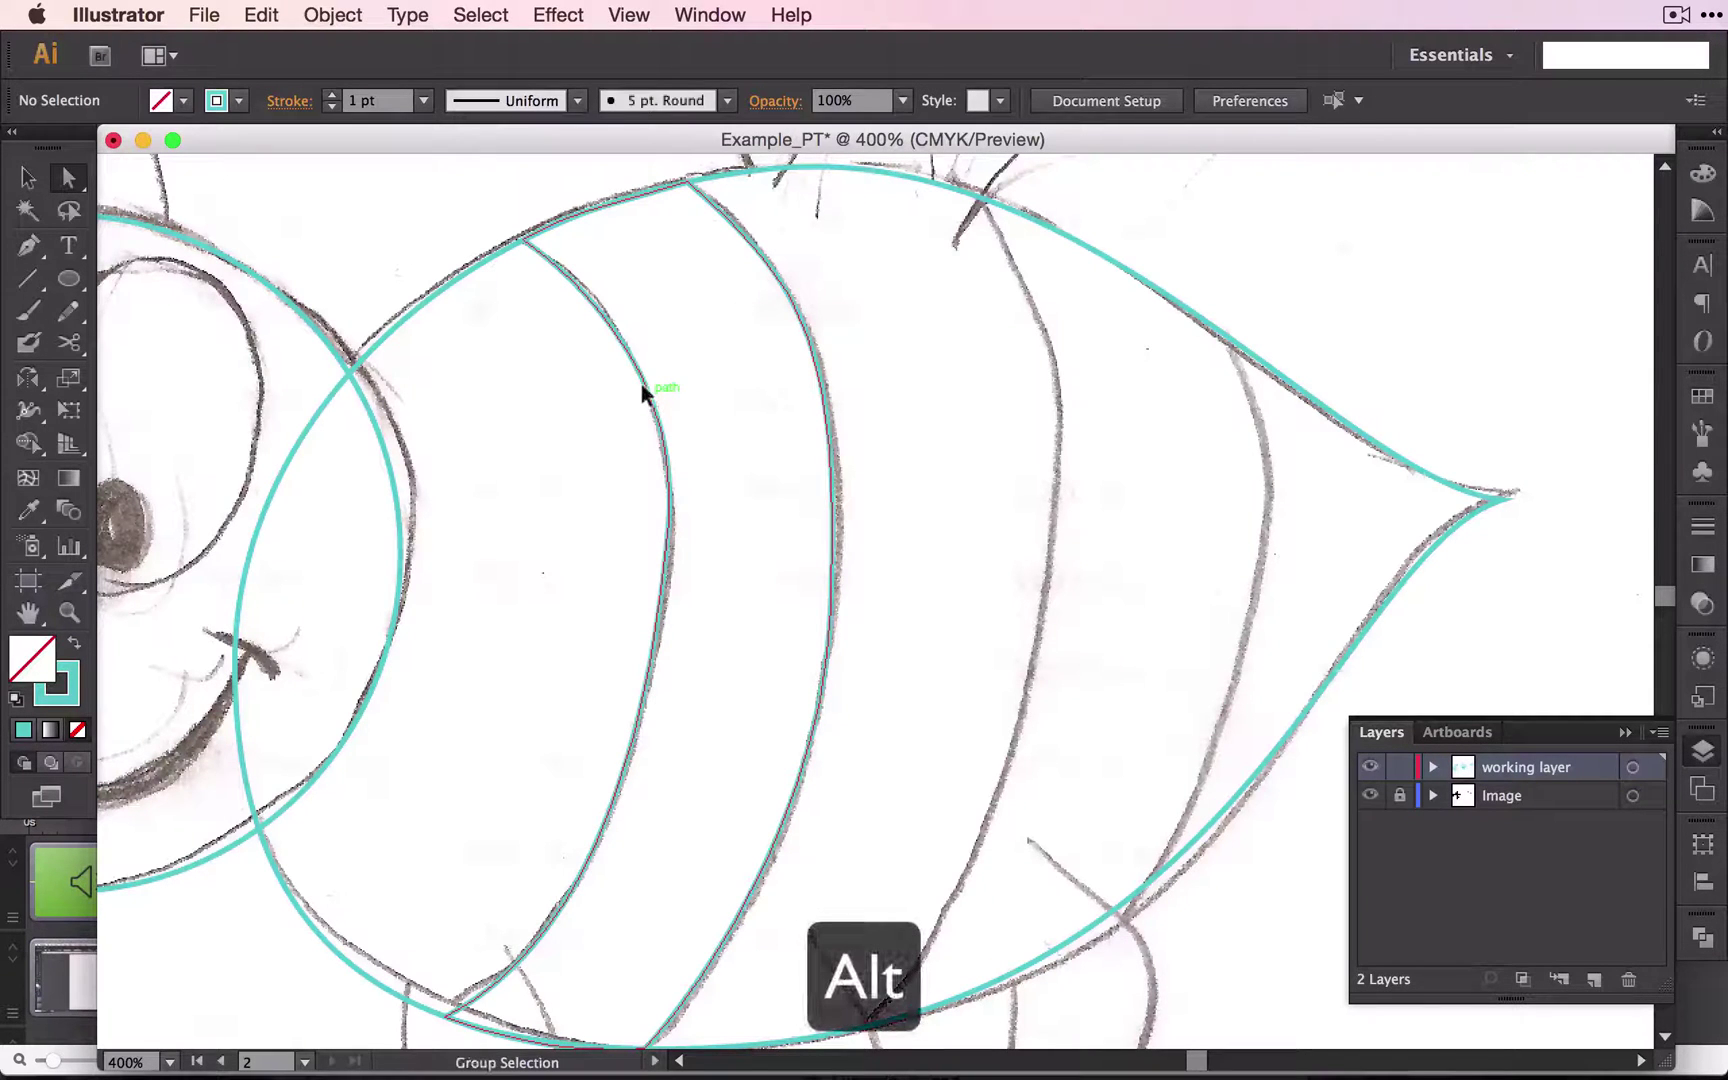
left_click_drag(643, 390, 1101, 358)
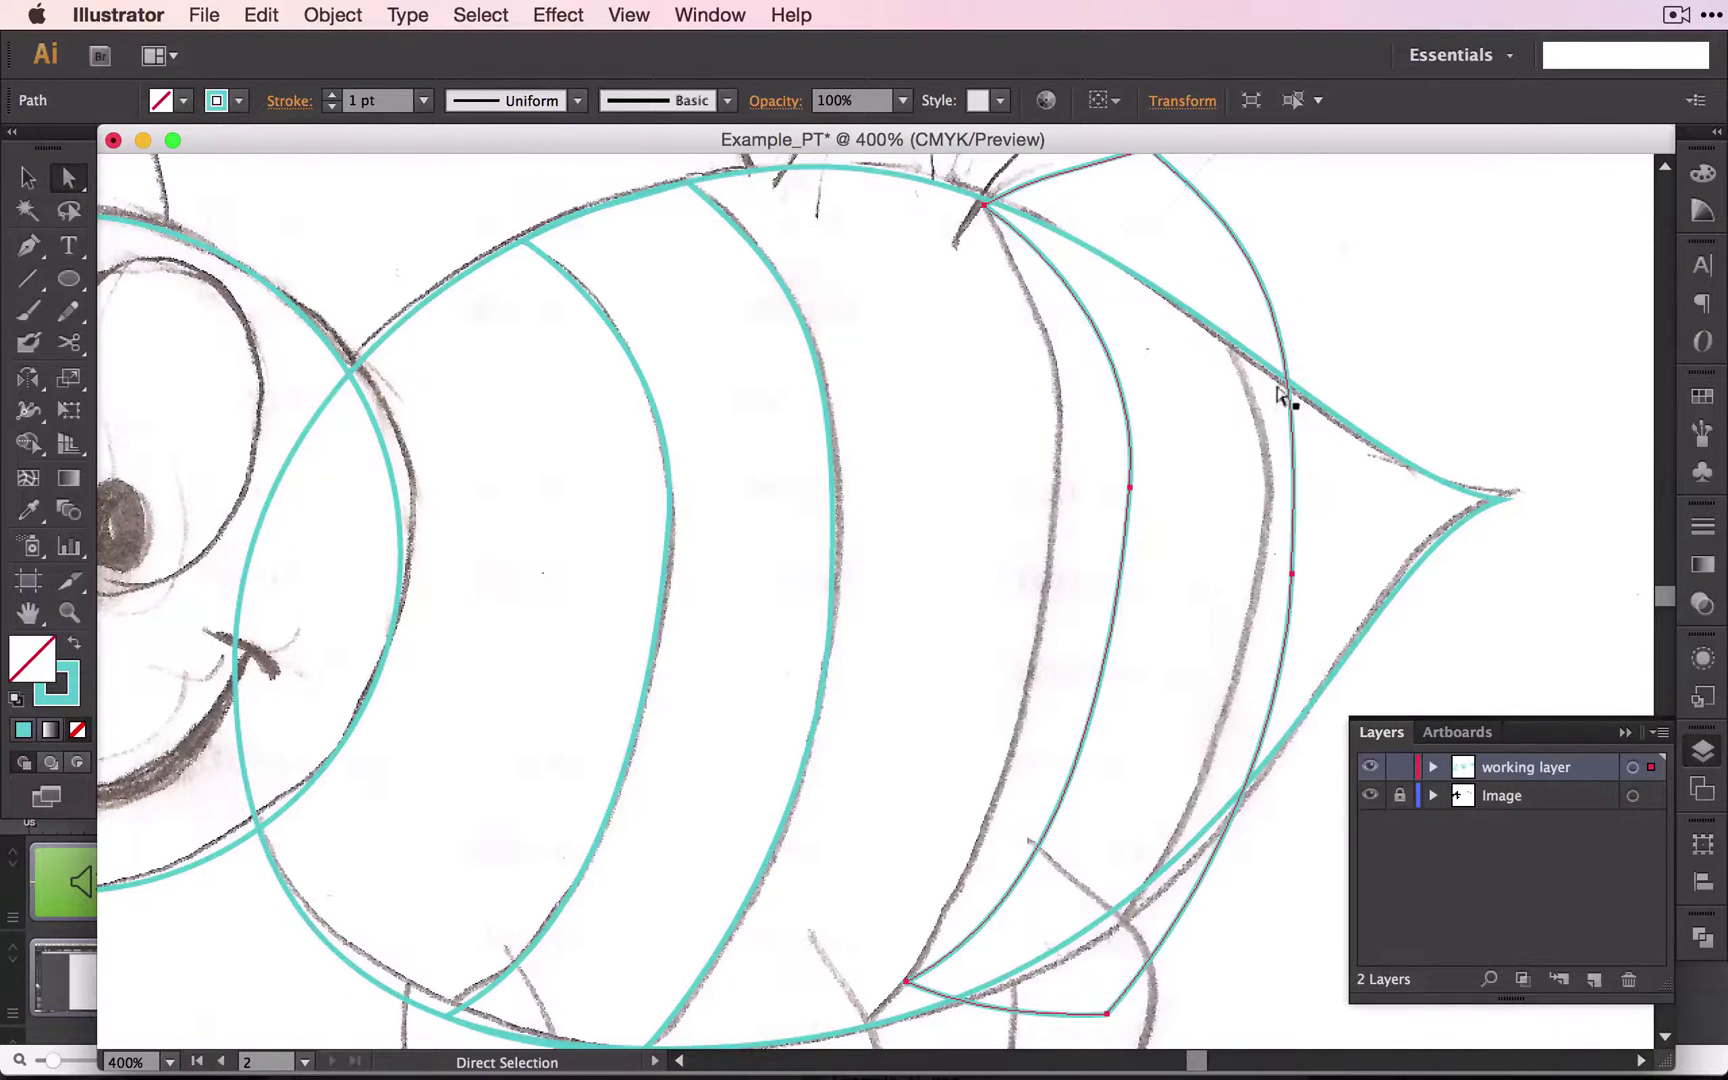
left_click(906, 980)
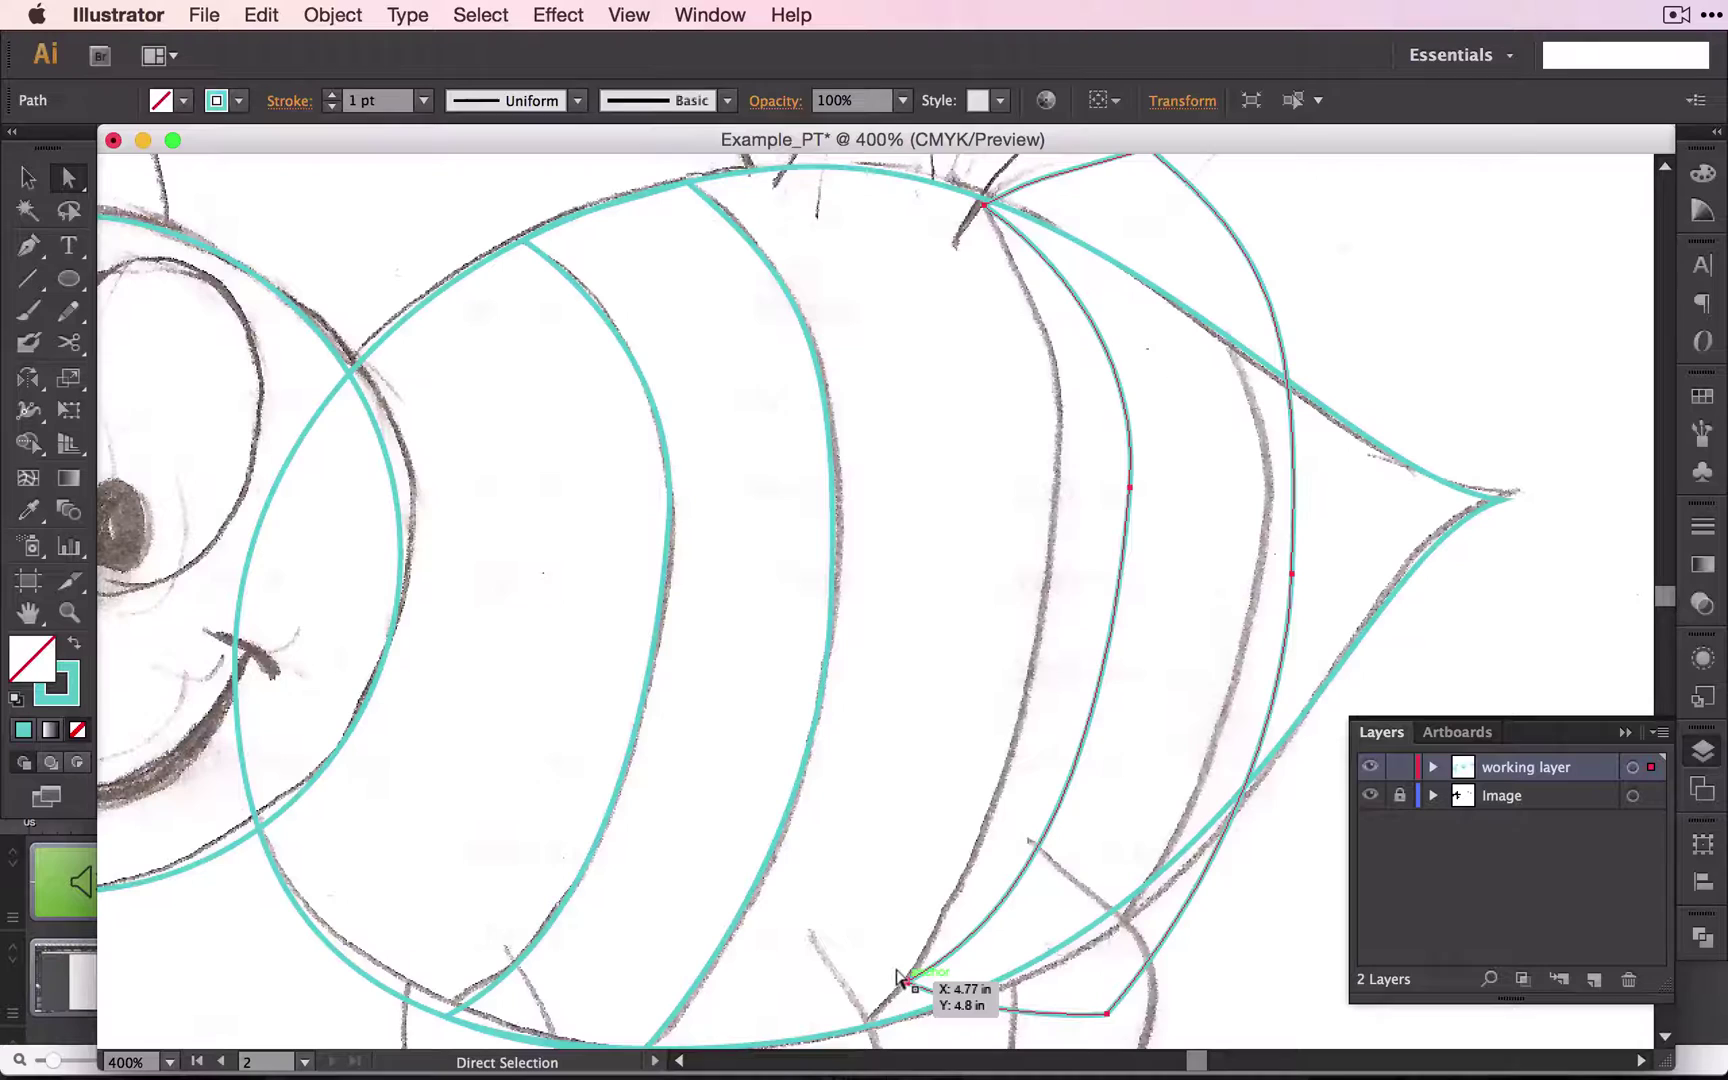
left_click_drag(896, 970, 860, 1008)
left_click(928, 300)
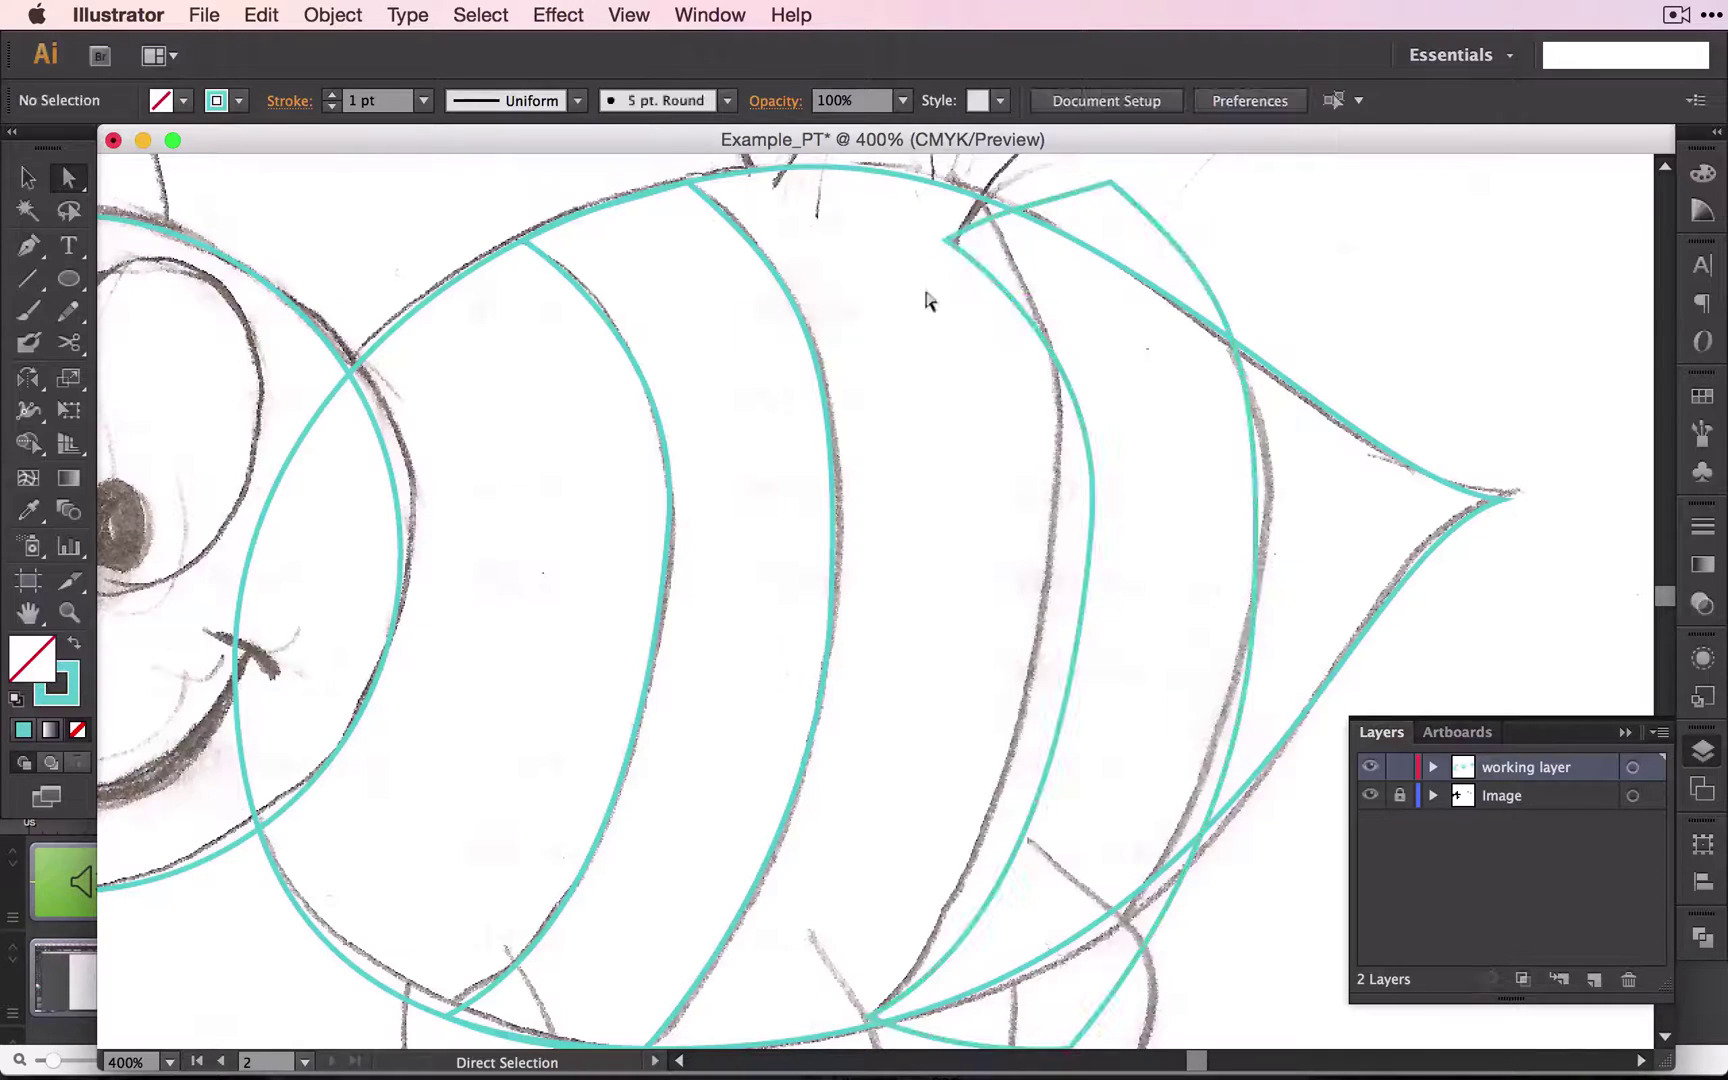
Step: Move the second stripe's upper-left anchor onto the body outline and fit its left edge to the sketch, middle anchor at about X 5.15 in, Y 3.68 in
left_click(945, 240)
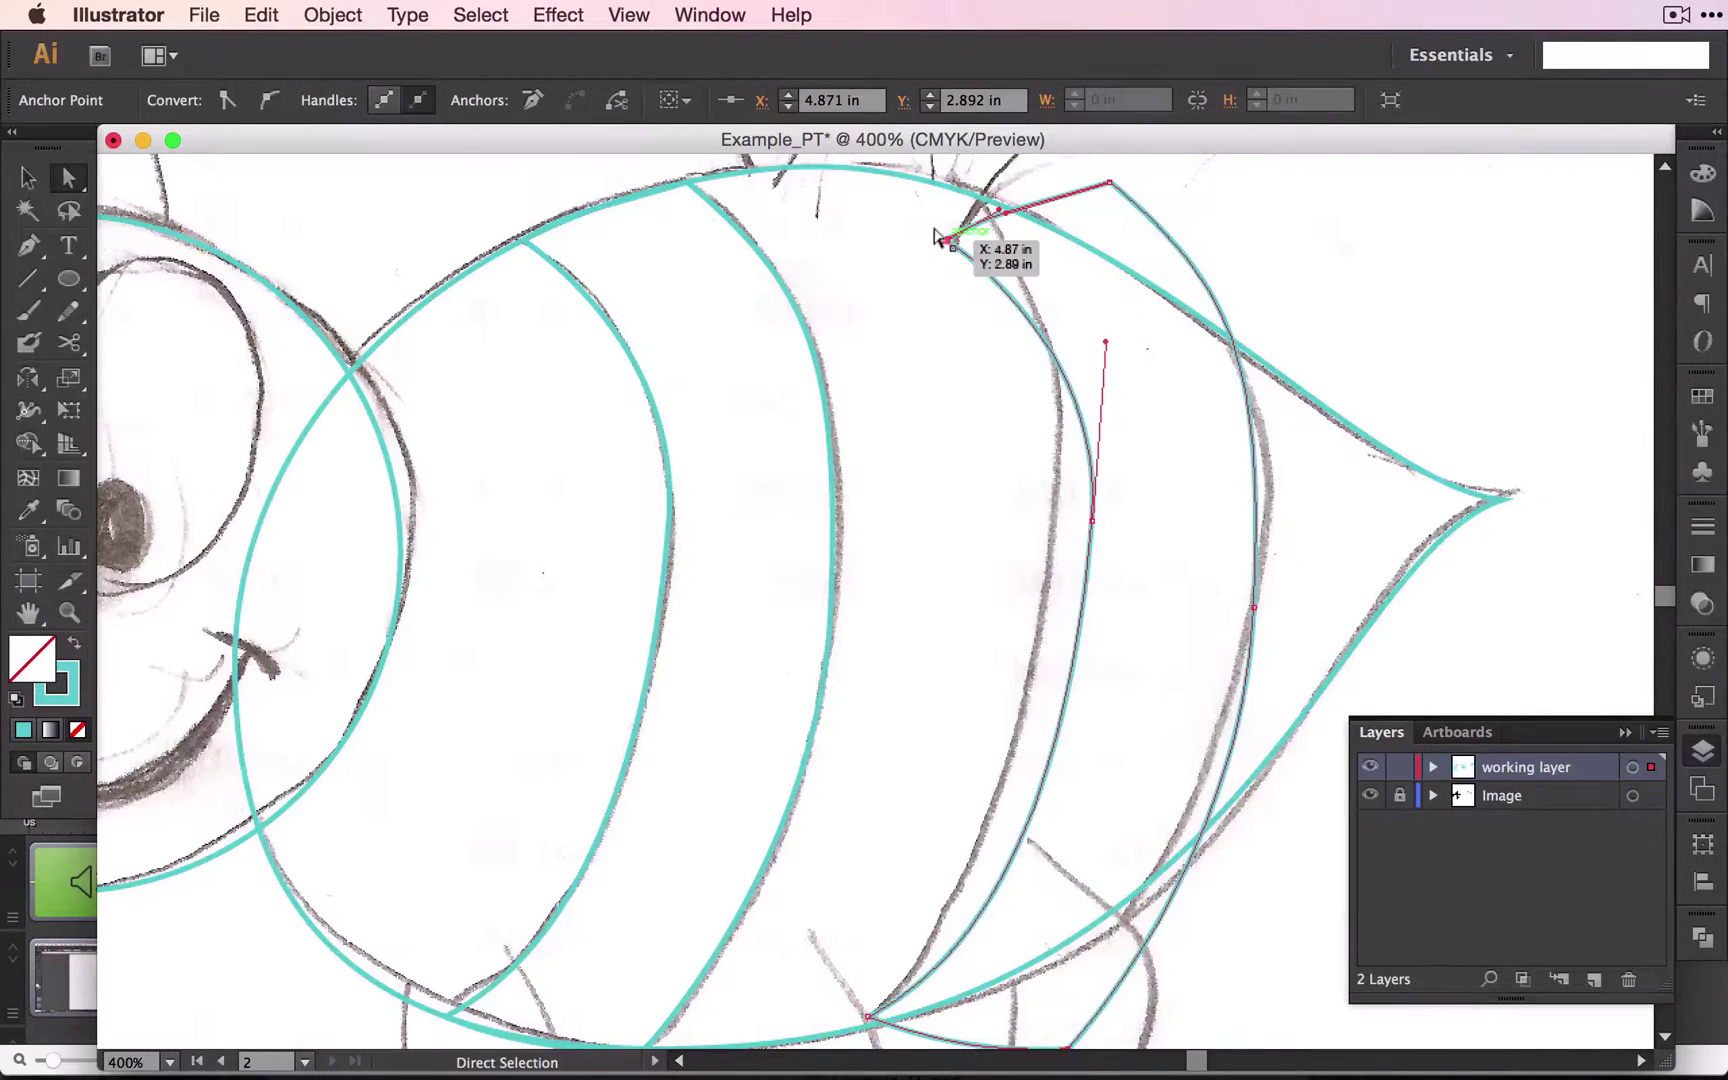
left_click_drag(932, 238, 974, 197)
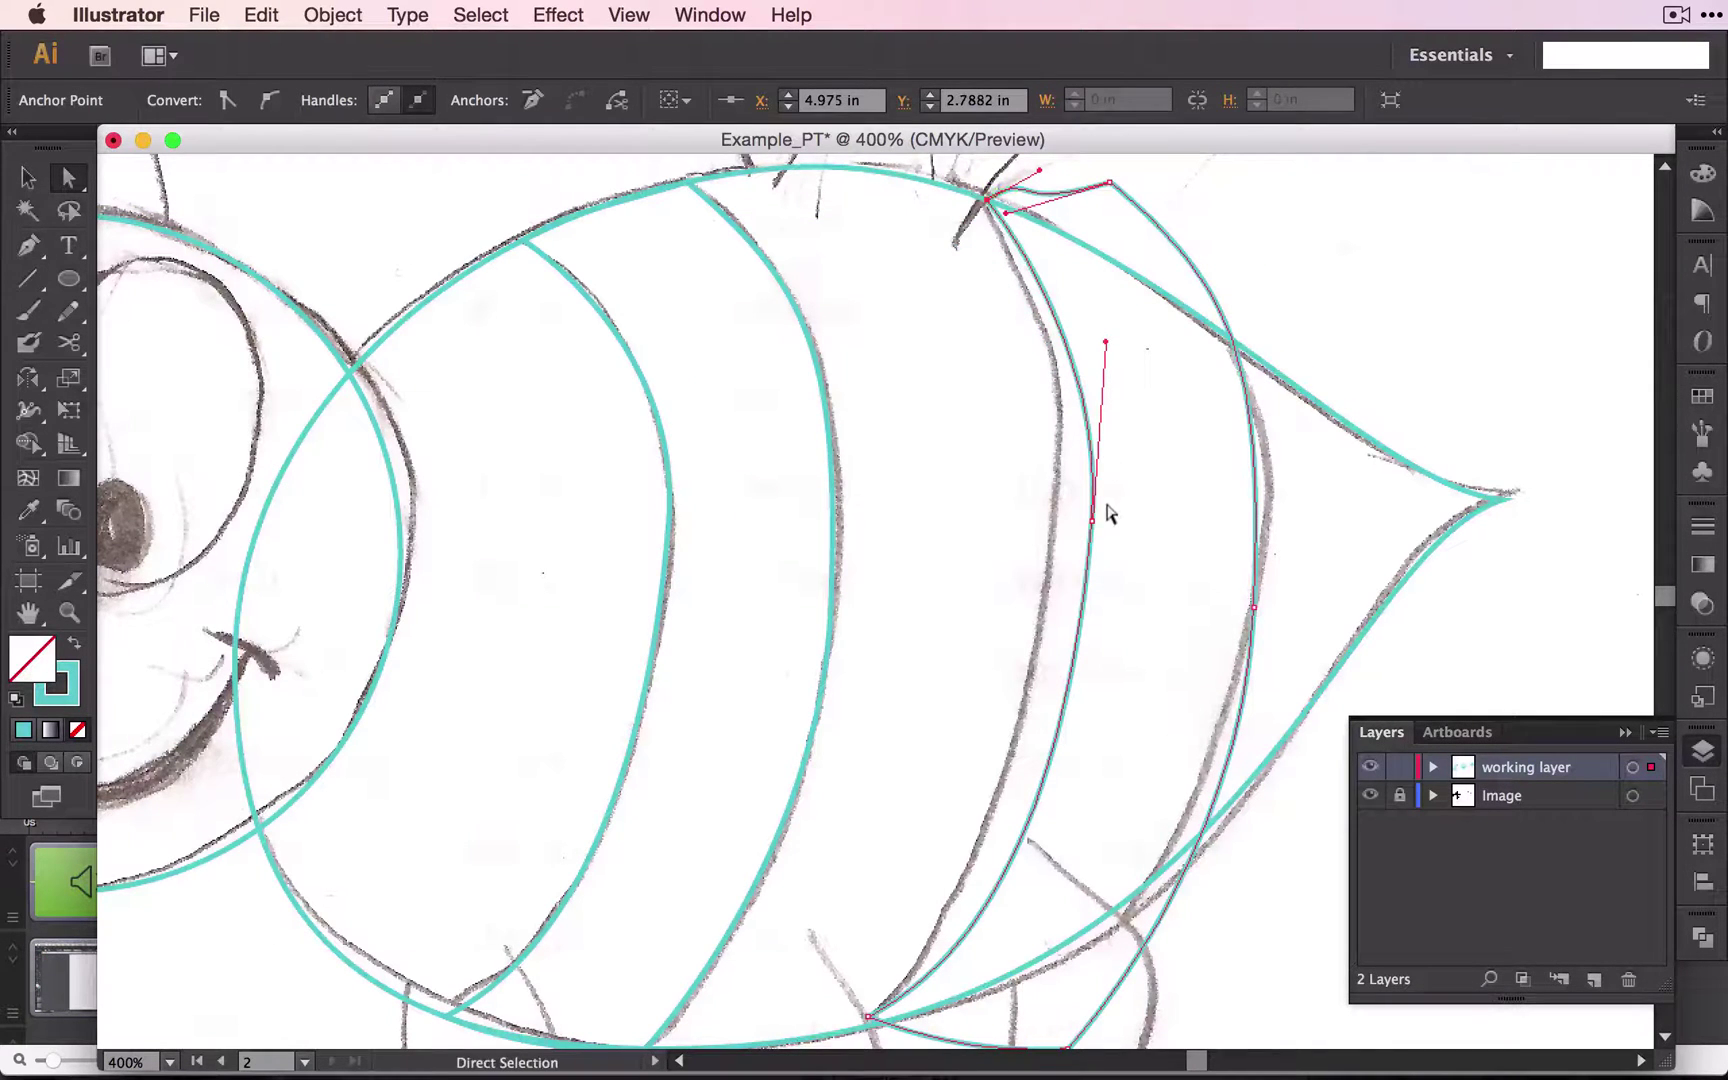
left_click_drag(1091, 521, 1044, 537)
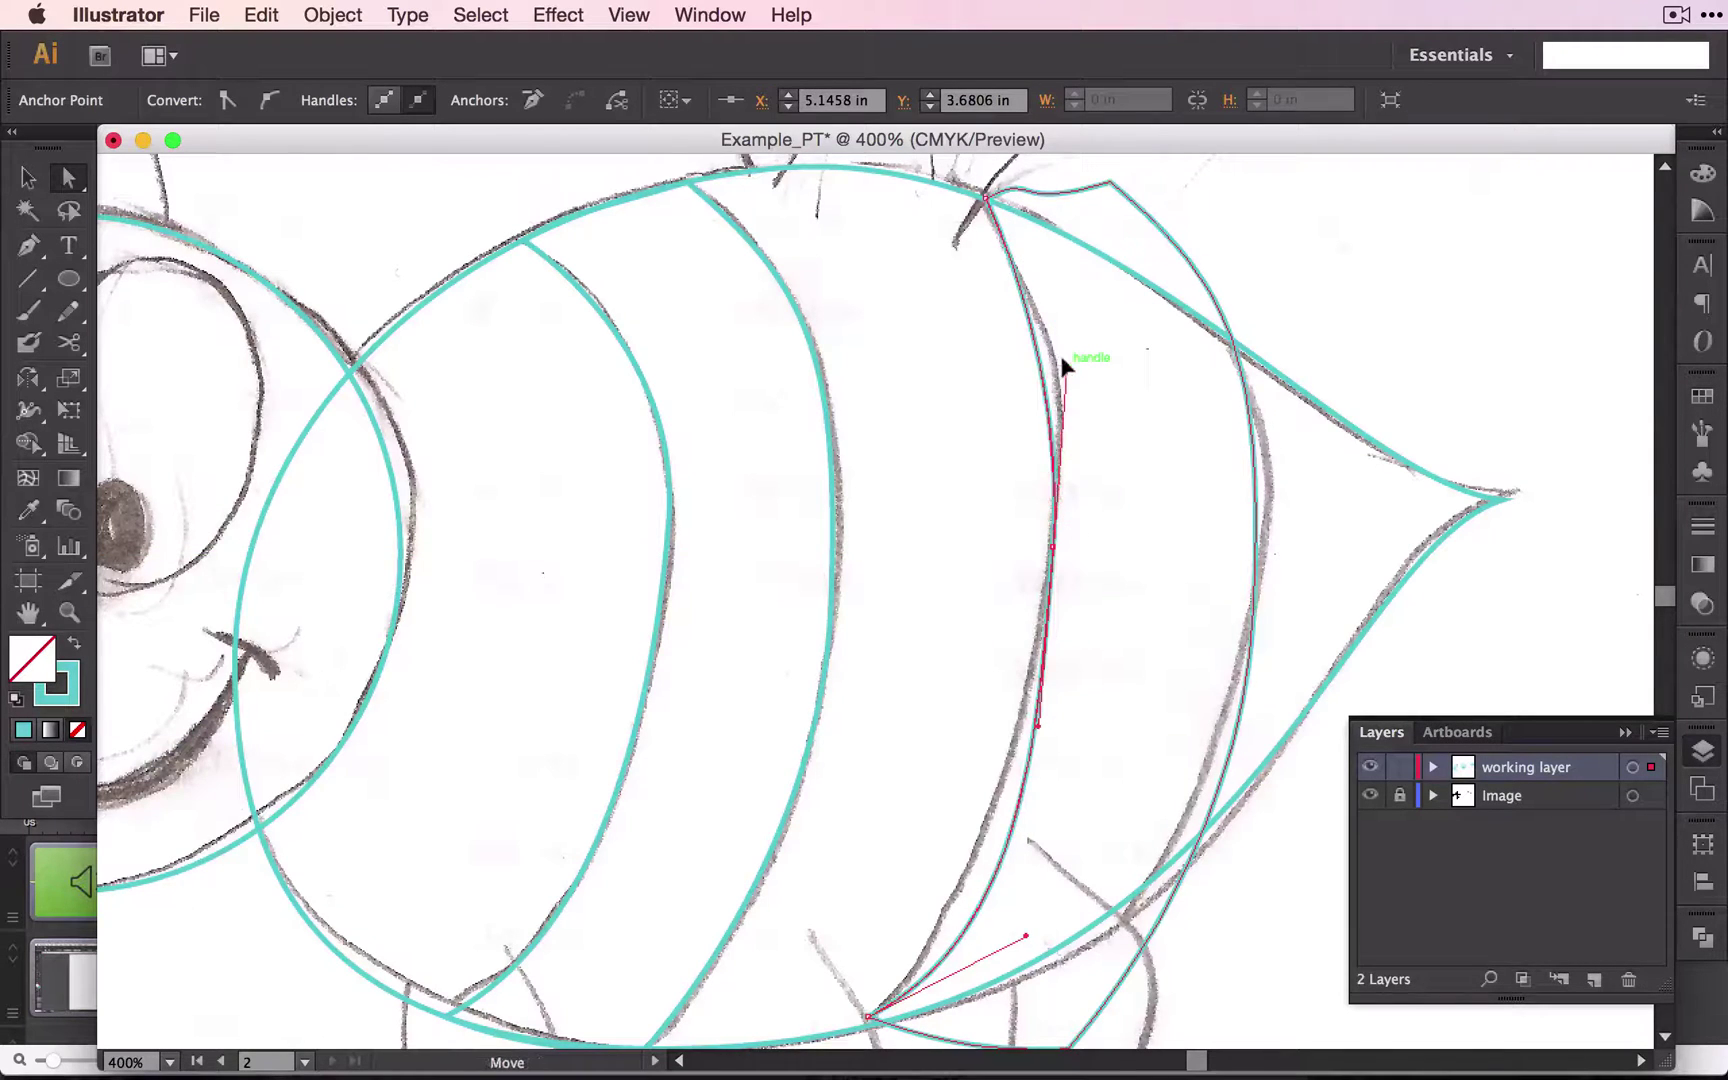
left_click_drag(1063, 367, 1096, 376)
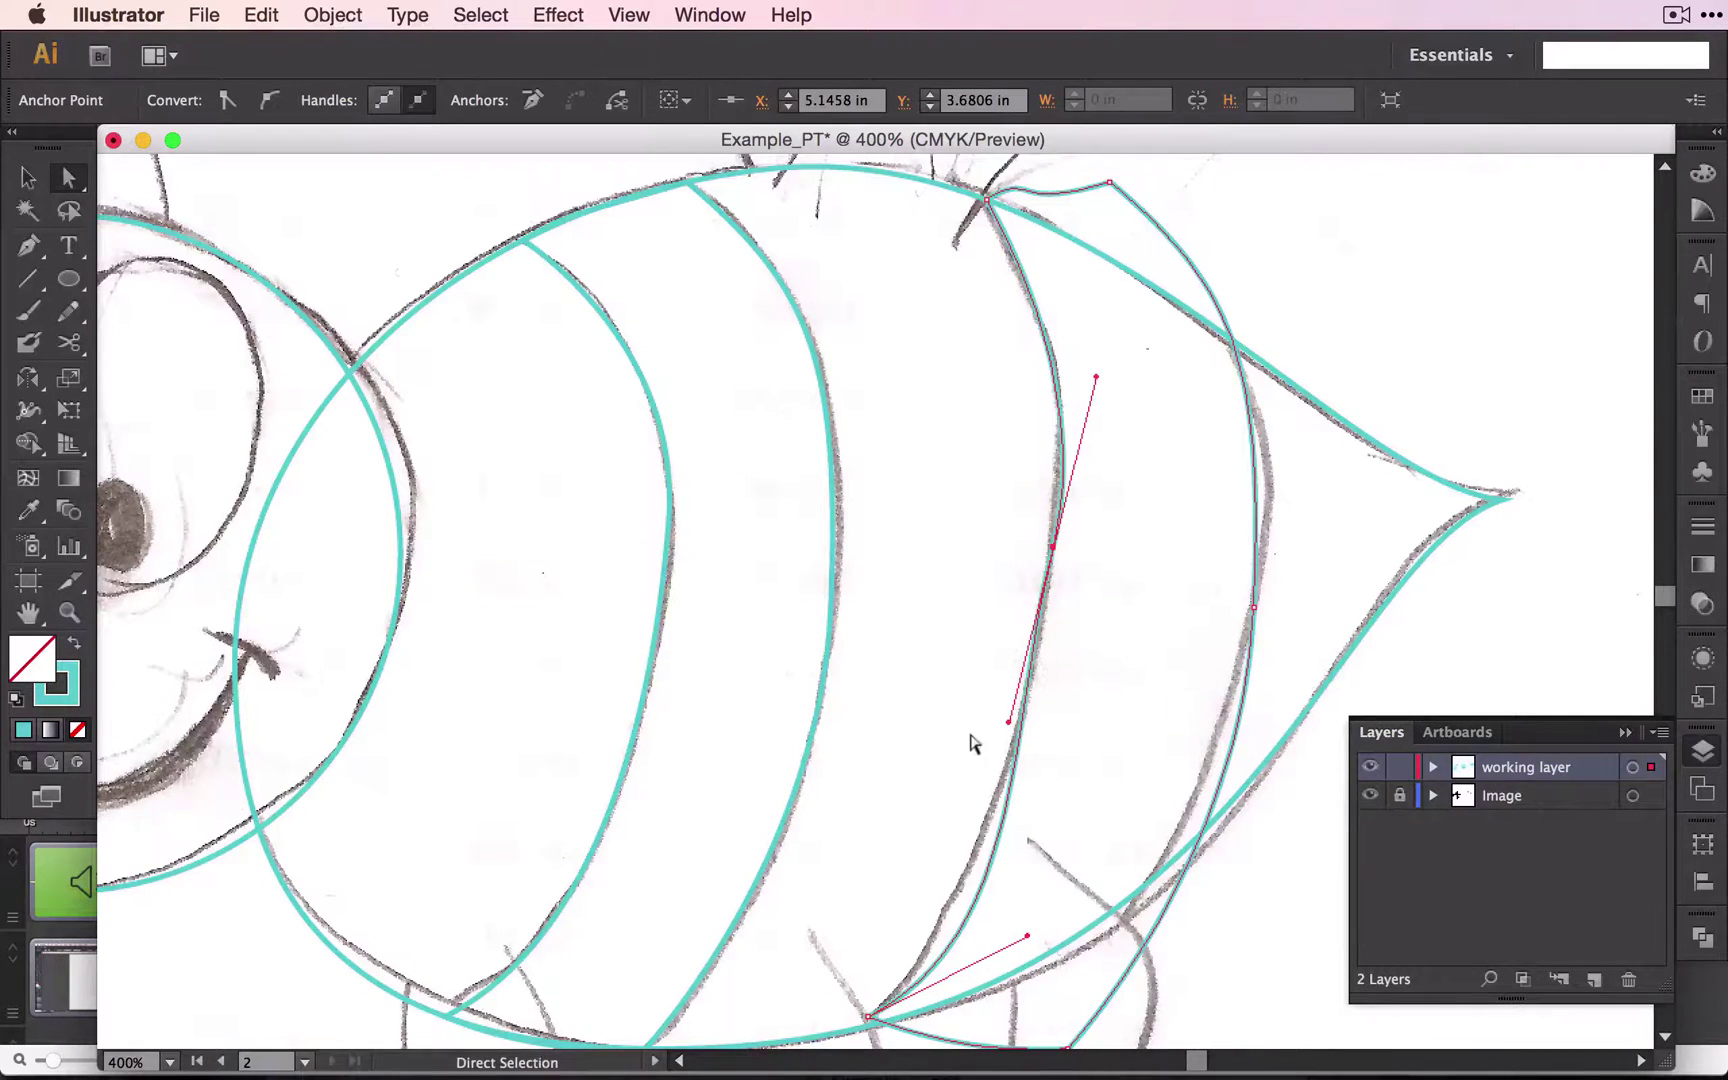
left_click_drag(1022, 930, 981, 902)
left_click(1008, 718)
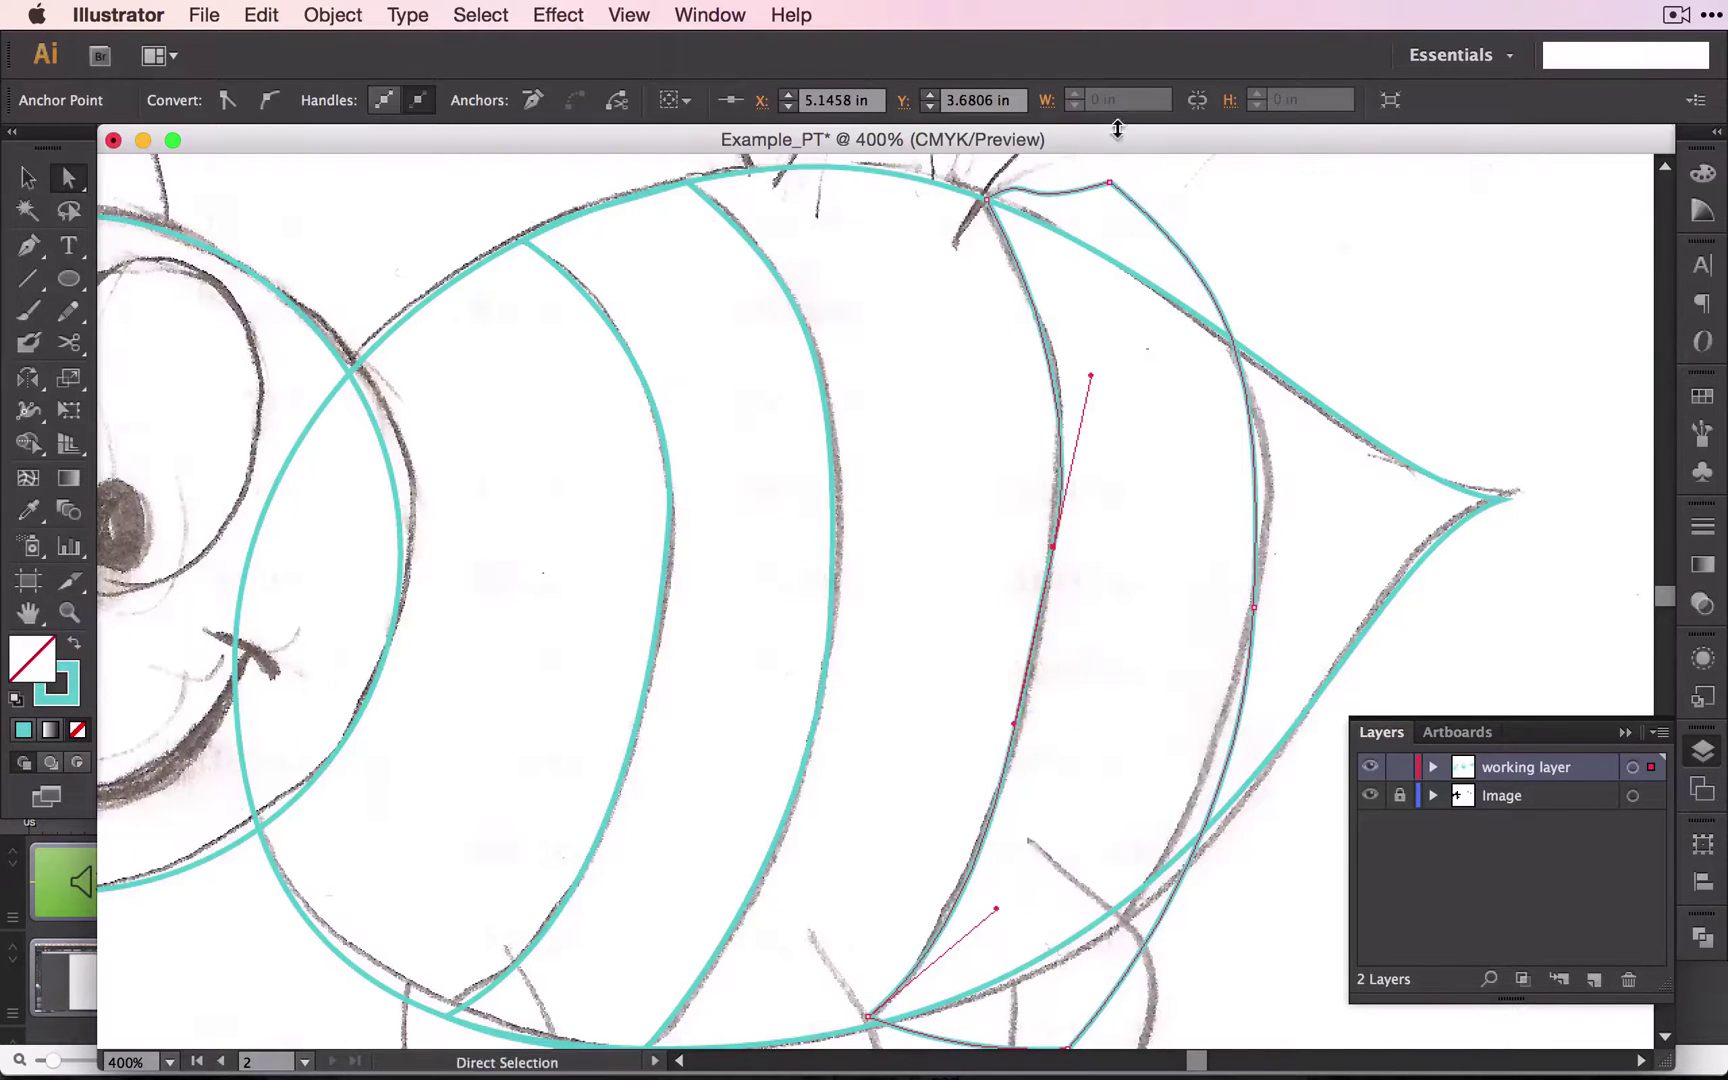
Step: Move the second stripe's upper-right anchor to about X 5.61 in, Y 3.15 in, and curve its upper edge along the body outline
left_click_drag(1110, 182, 1224, 339)
left_click_drag(1039, 168, 1080, 375)
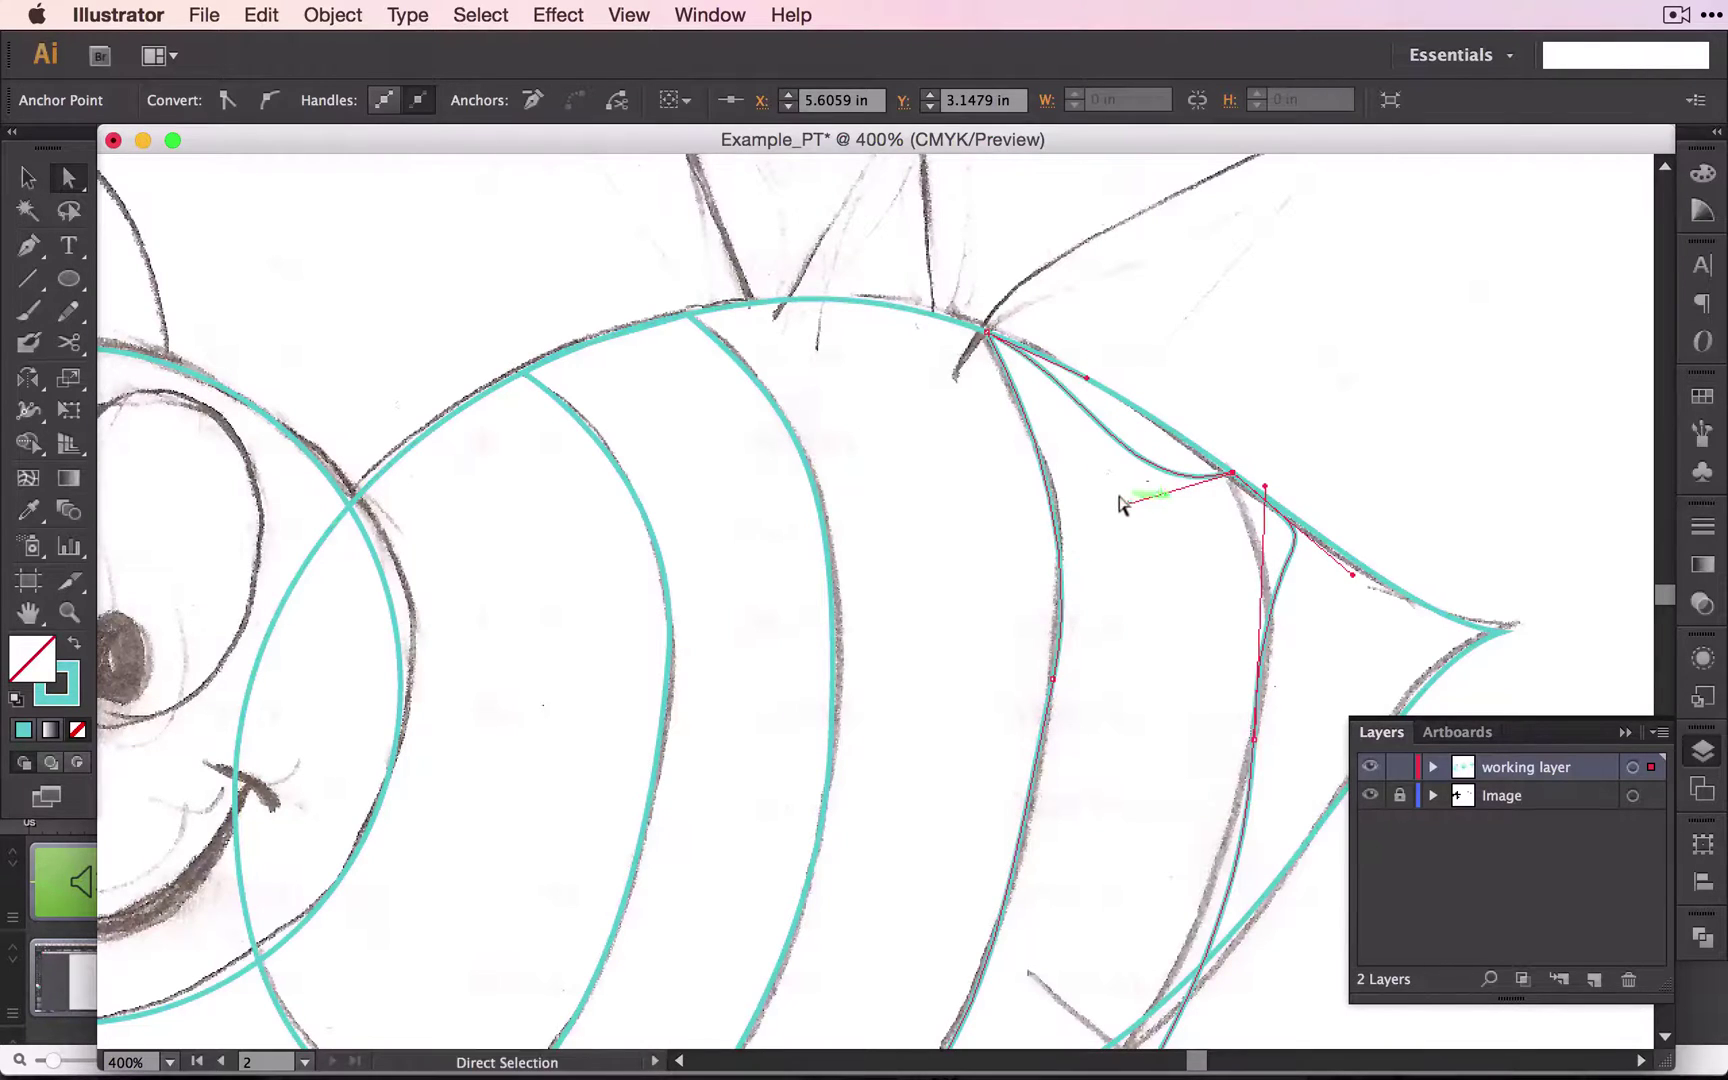
left_click_drag(1122, 503, 1145, 418)
scroll(1176, 590, "down", 1)
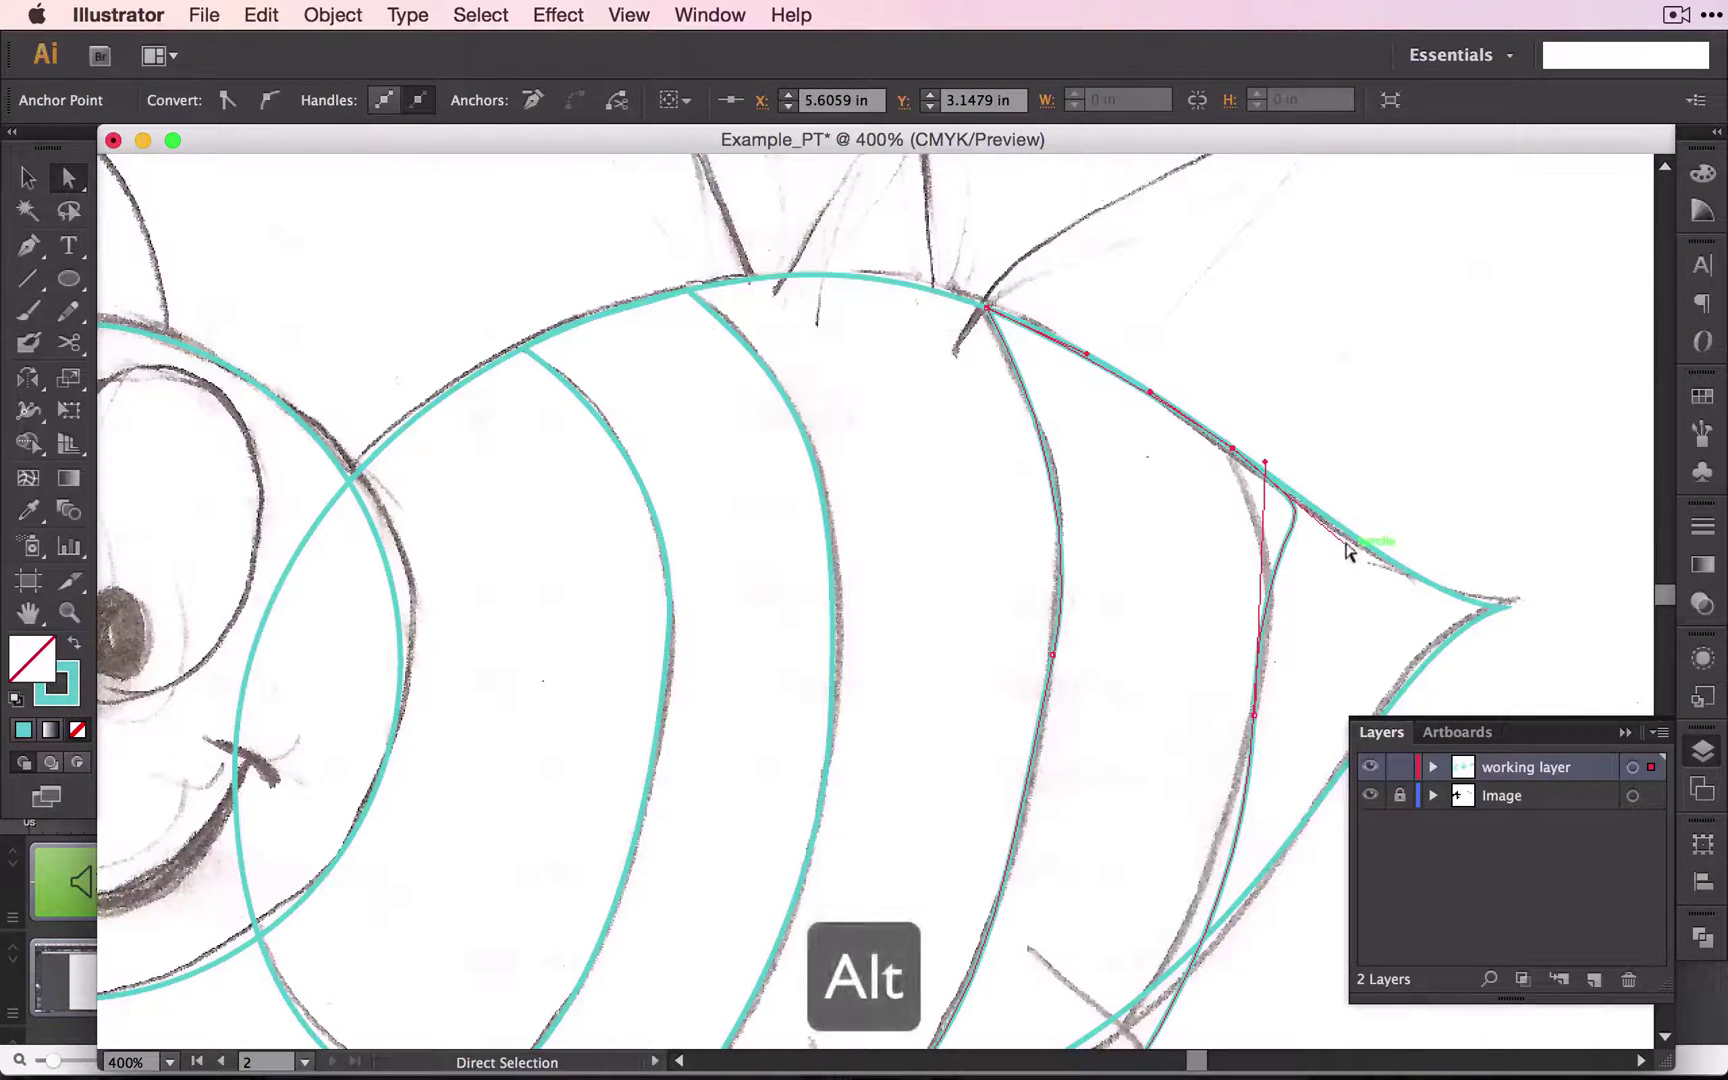
Step: Adjust the handles on the upper part of the stripe's right edge and move its lower-right anchor to about X 5.36 in, Y 4.57 in
left_click_drag(1347, 546, 1261, 528)
left_click_drag(1263, 462, 1247, 706)
scroll(1248, 708, "down", 5)
left_click_drag(1034, 911, 1104, 753)
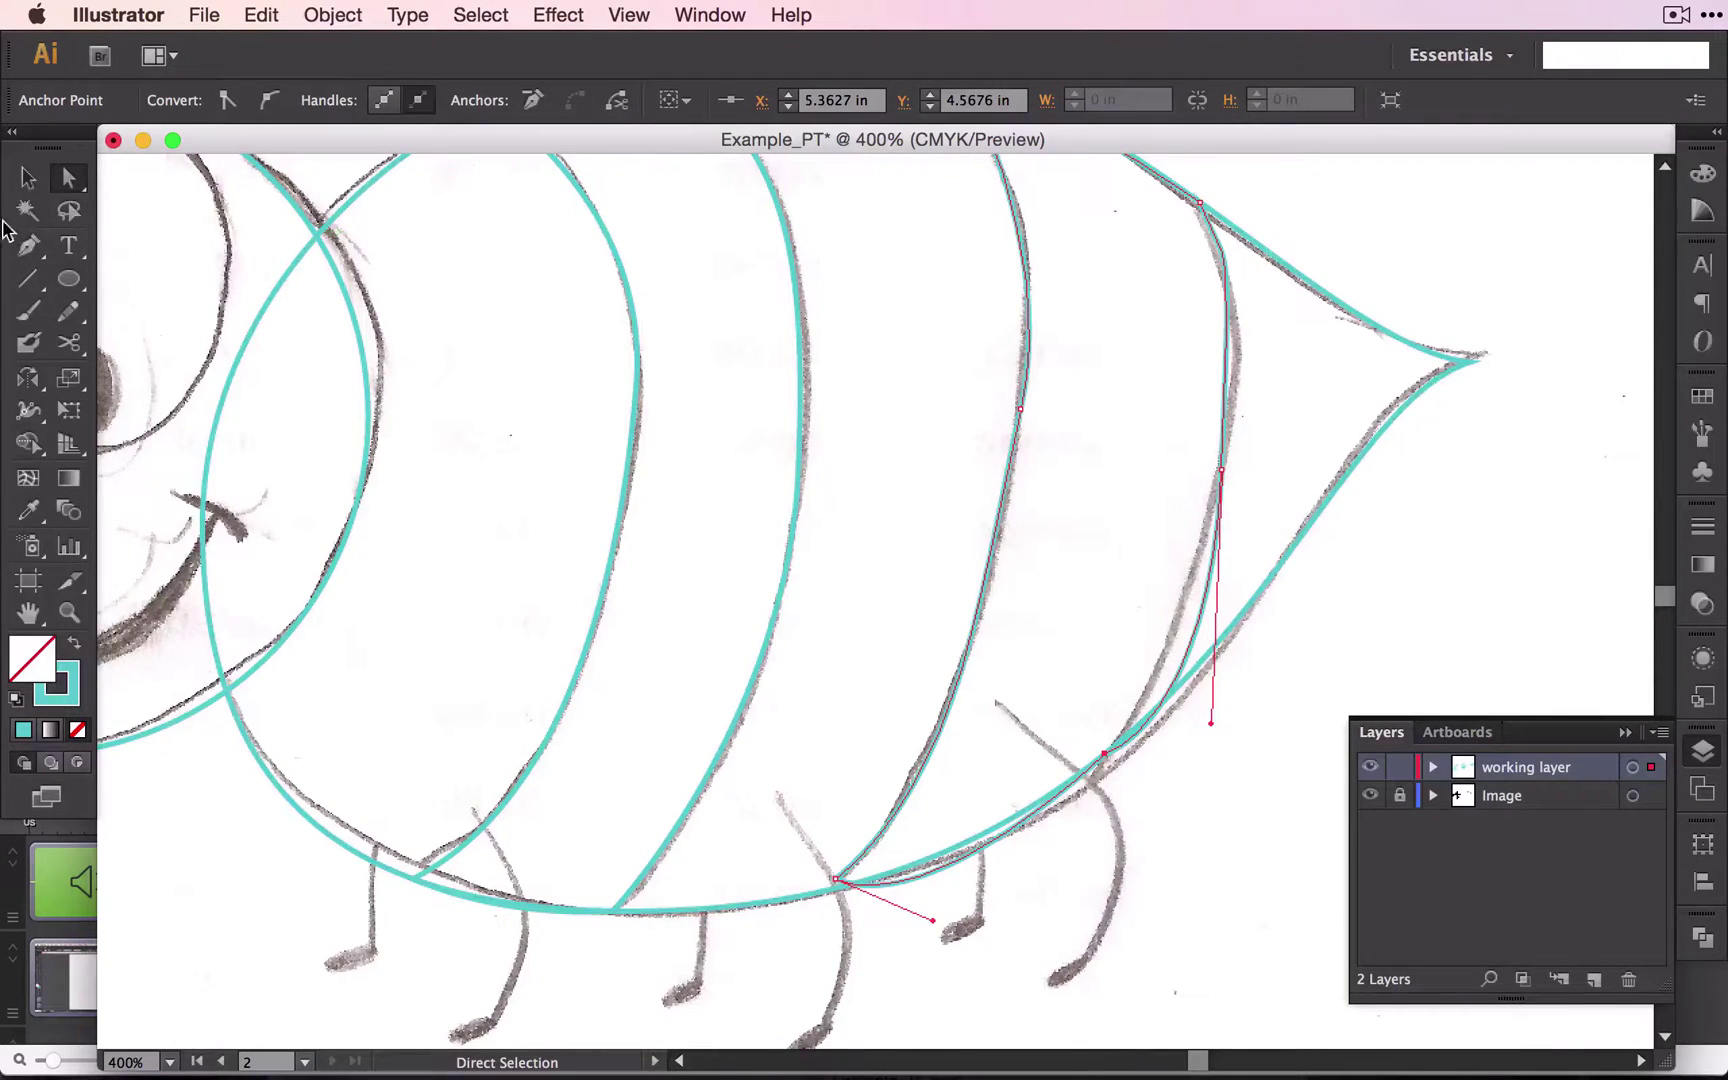
Step: Reshape the stripe's right edge to the sketched curve by converting its middle anchor with the Convert Anchor Point tool, and deselect the path
left_click_drag(28, 245, 119, 345)
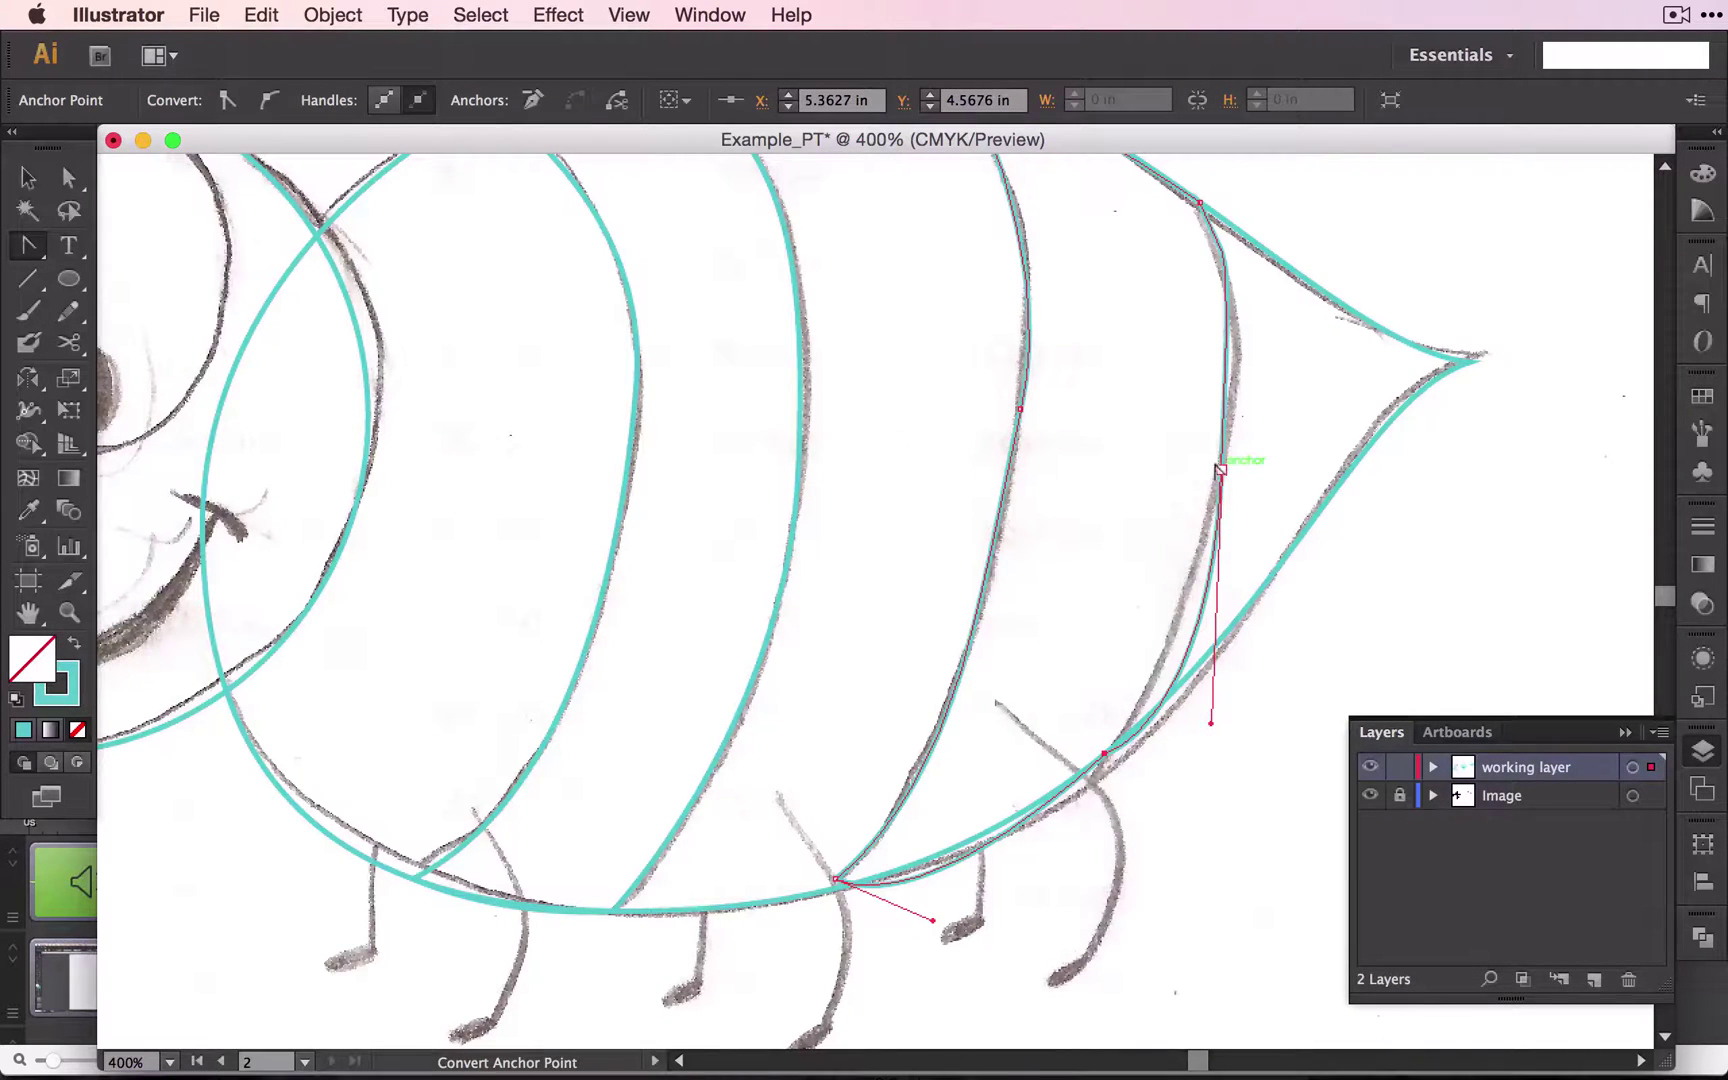
left_click_drag(1218, 467, 1234, 355)
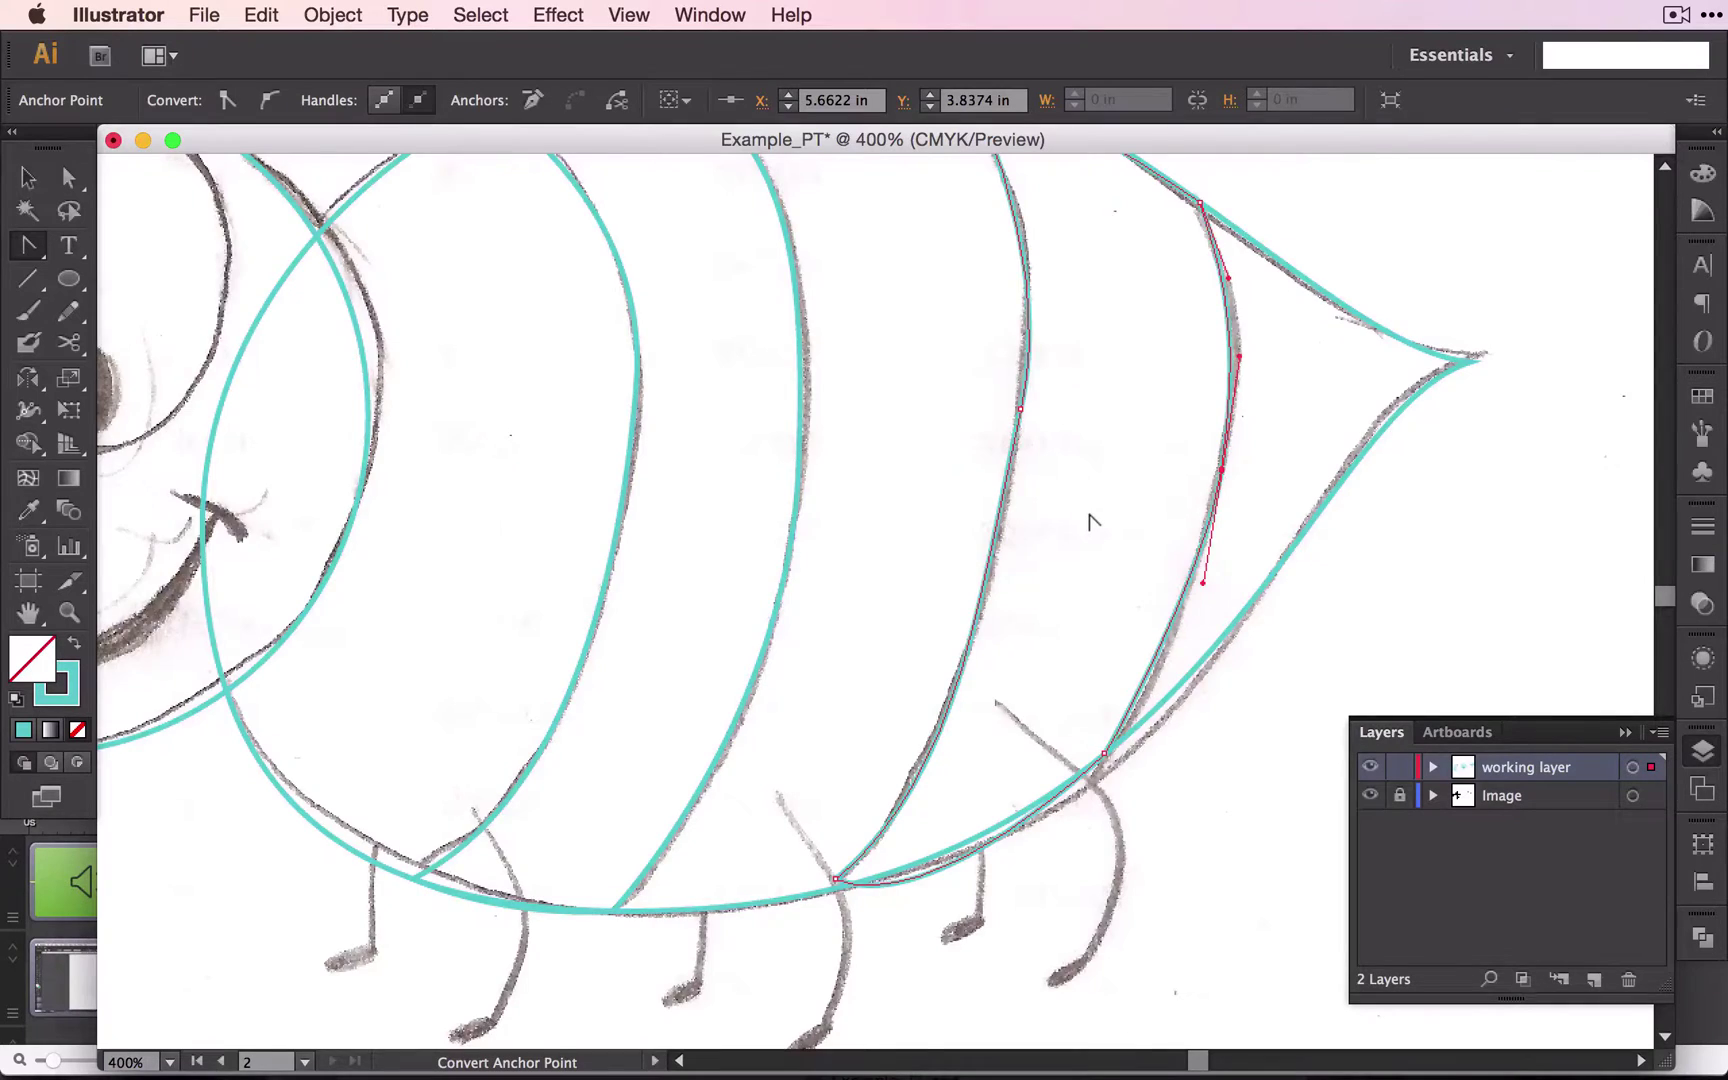
scroll(1090, 520, "up", 1)
scroll(1090, 520, "down", 4)
key("v")
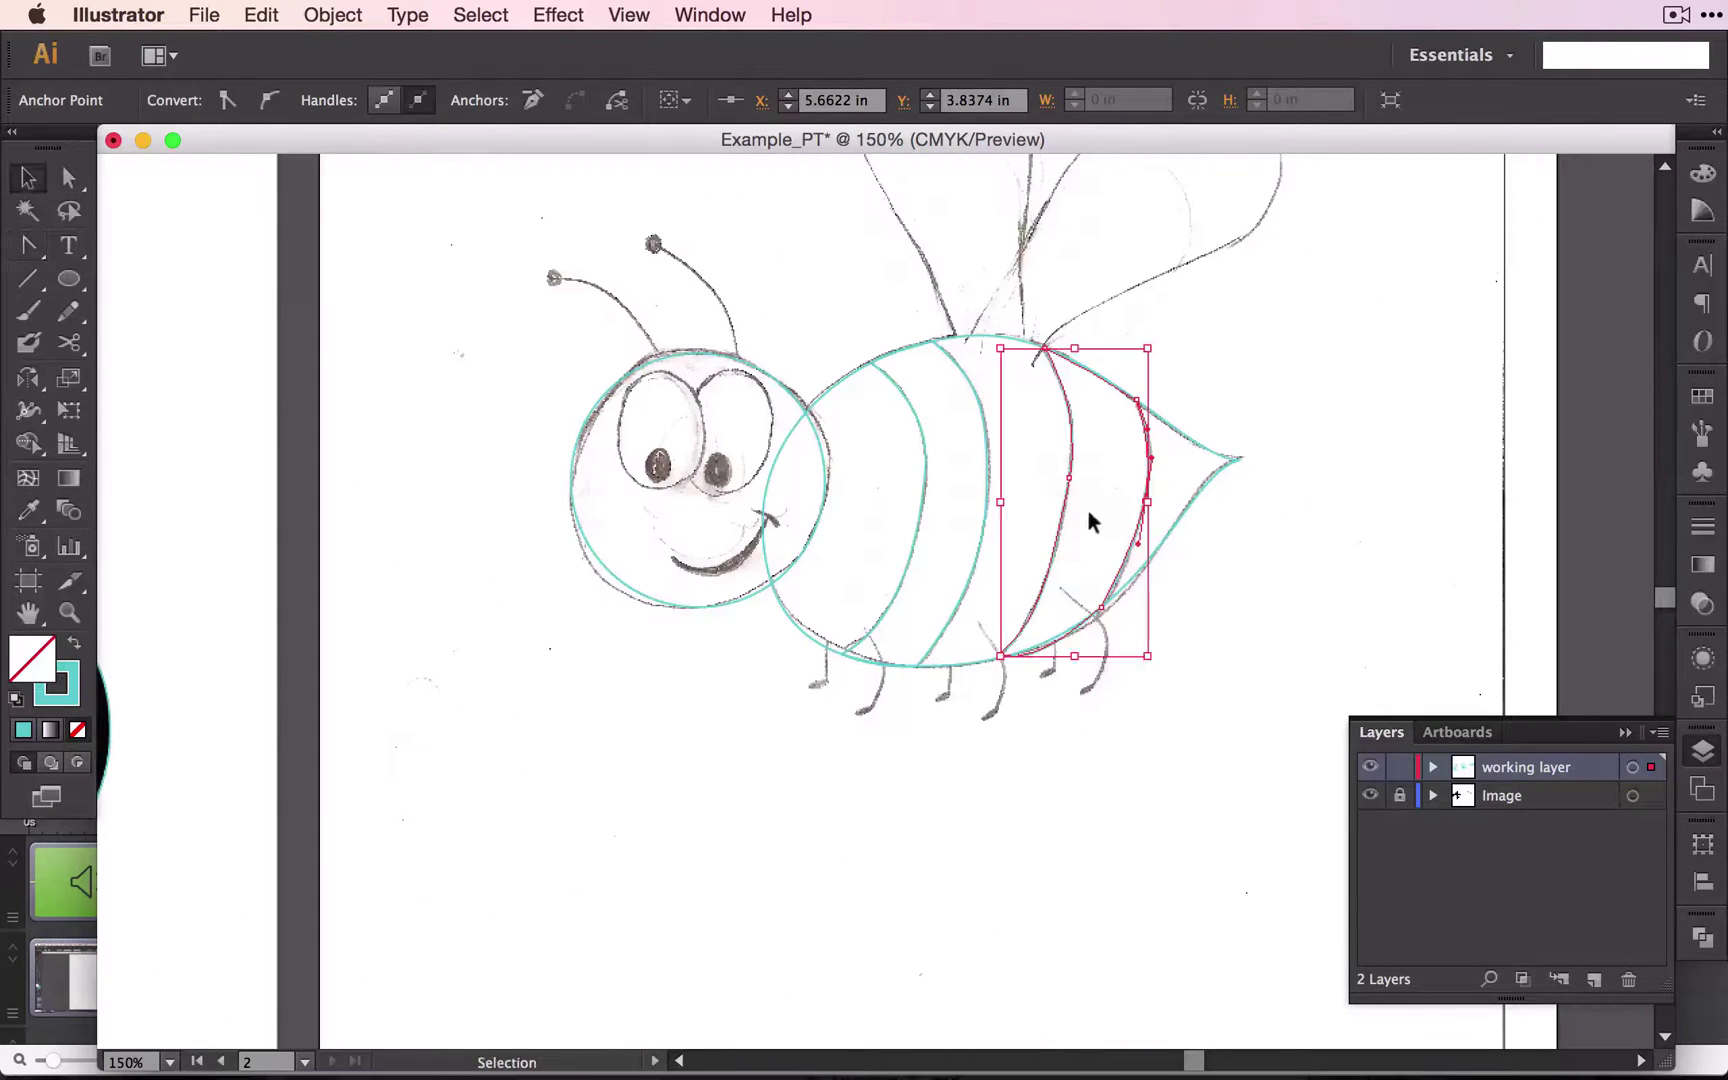
left_click(1340, 570)
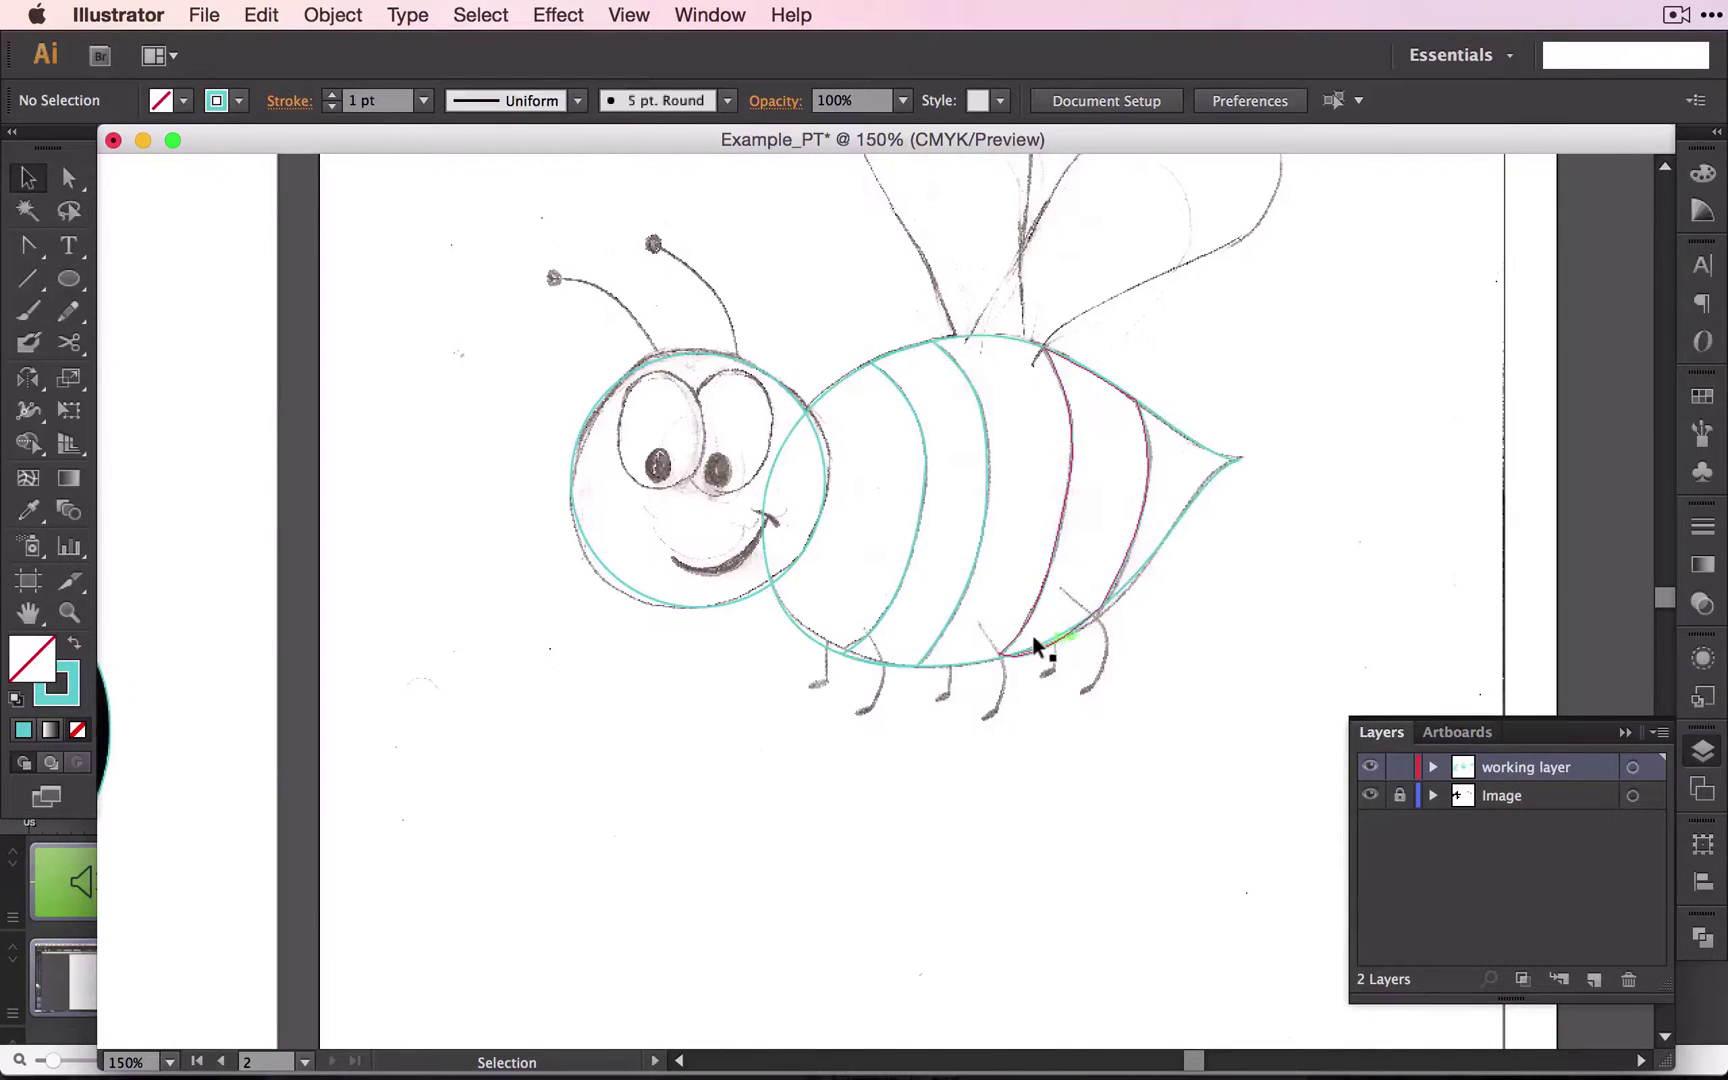
Step: Move the second stripe's lower-left anchor to about X 4.67 in, Y 4.91 in, and fit its adjoining curves to the sketch and body outline
scroll(1033, 640, "down", 1)
scroll(1032, 639, "up", 6)
scroll(1040, 648, "up", 3)
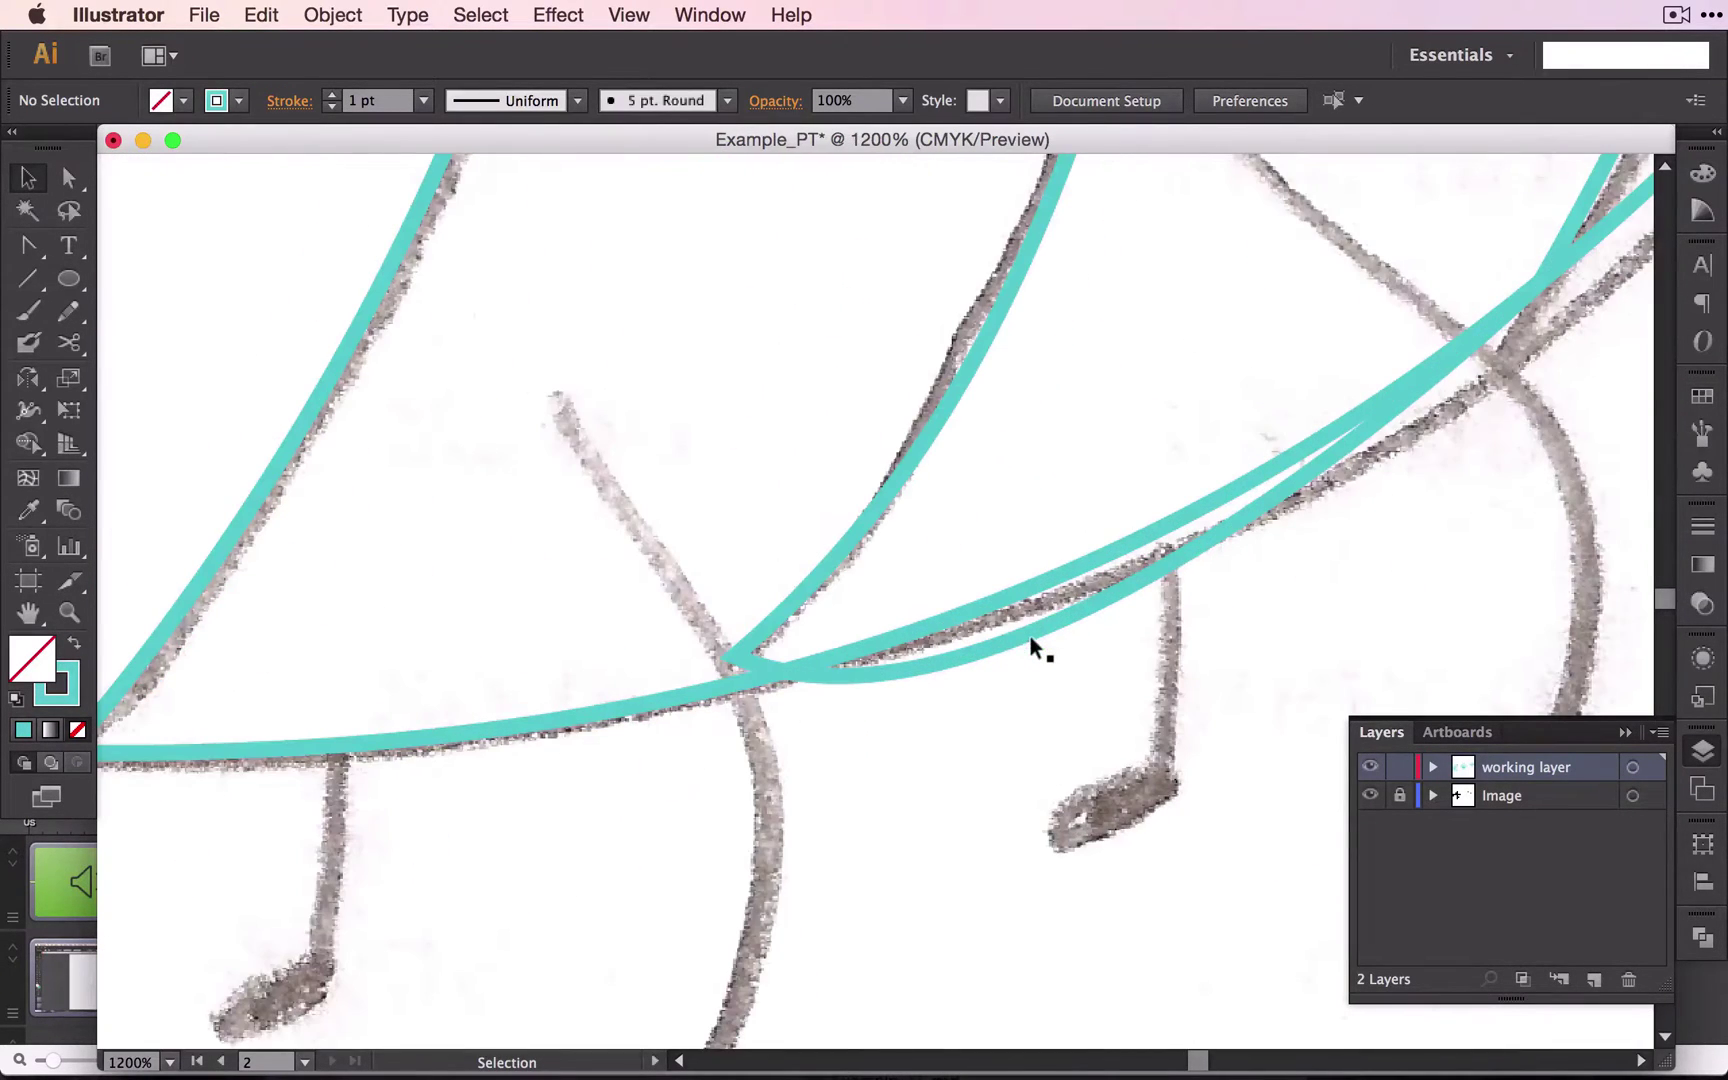
left_click(730, 655)
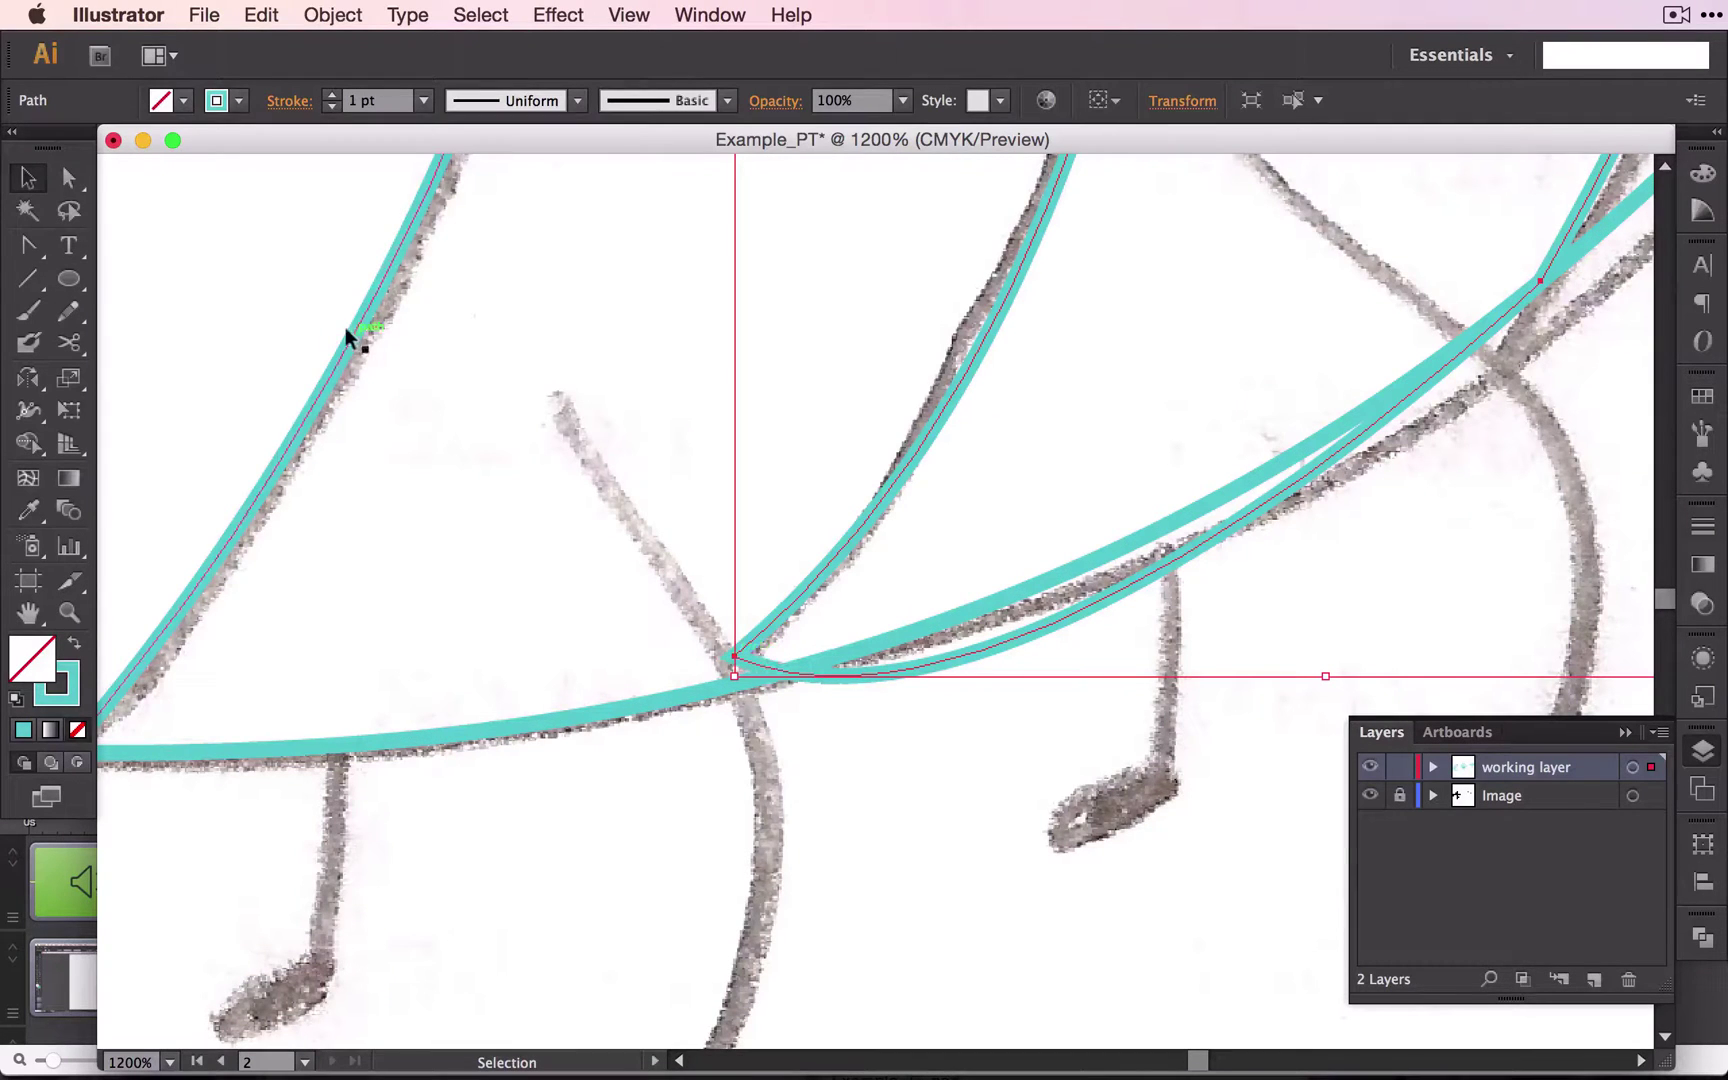
left_click(68, 178)
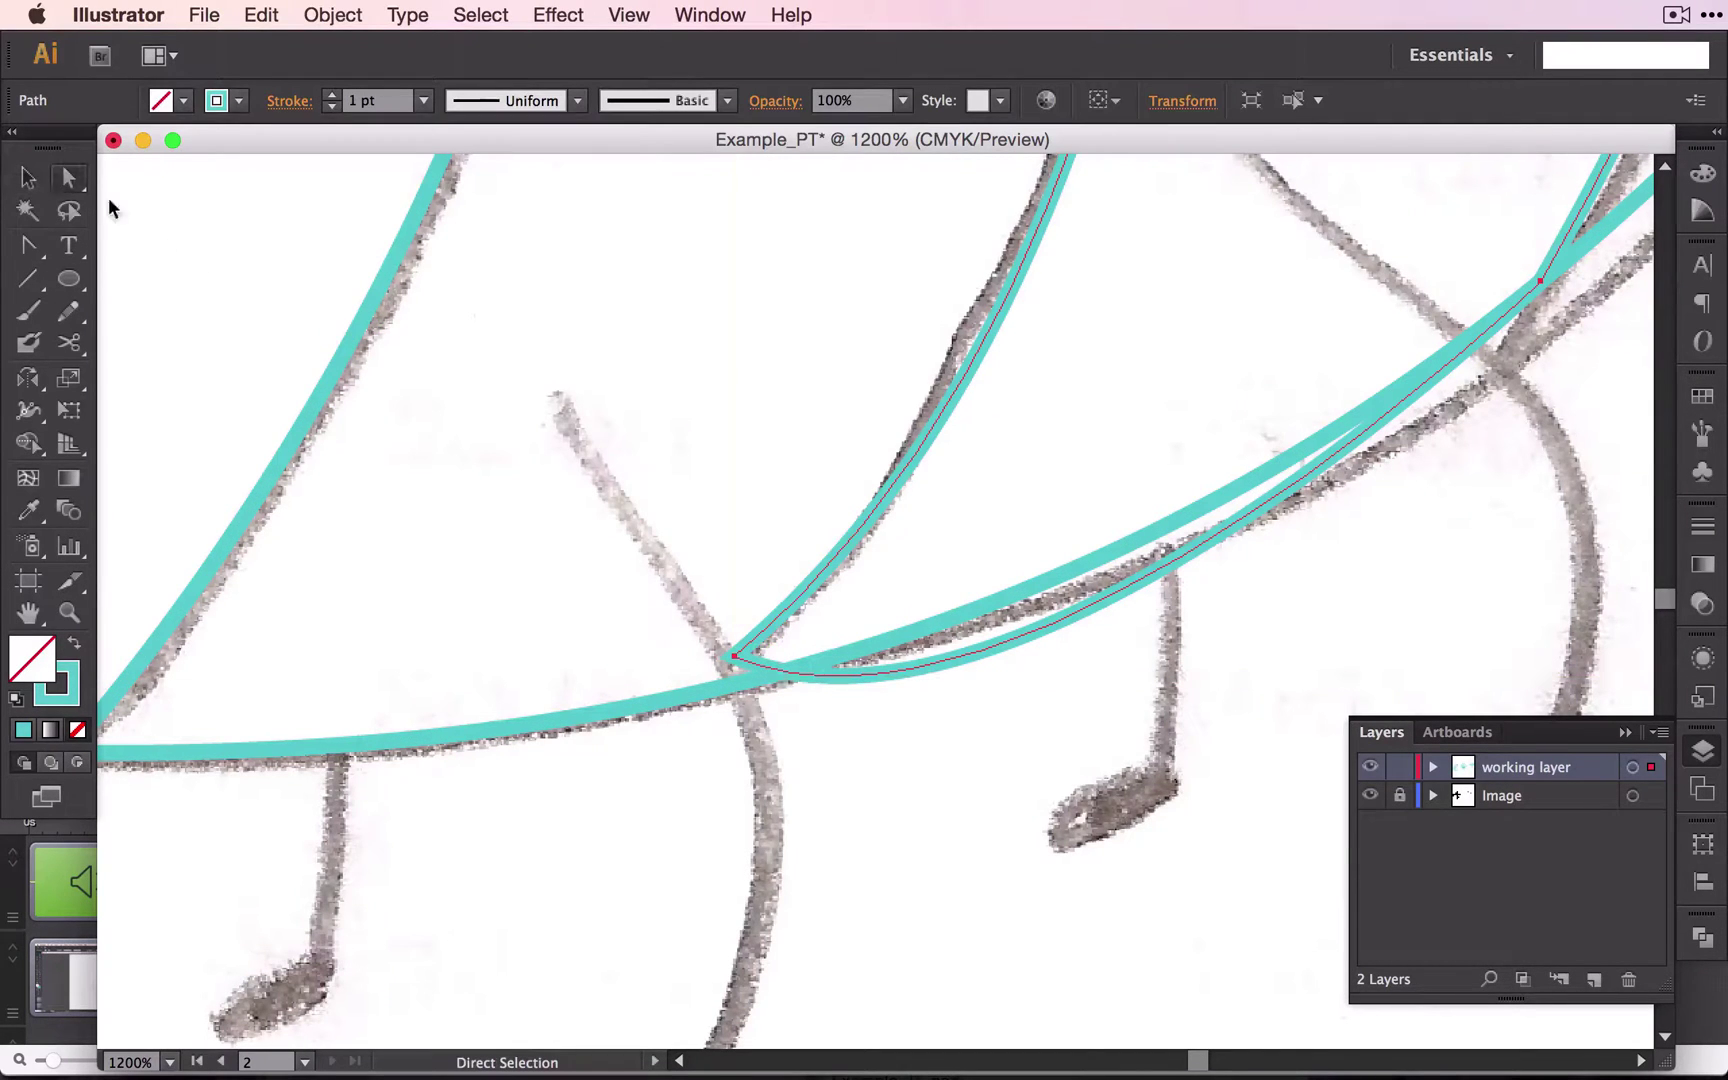
left_click(723, 654)
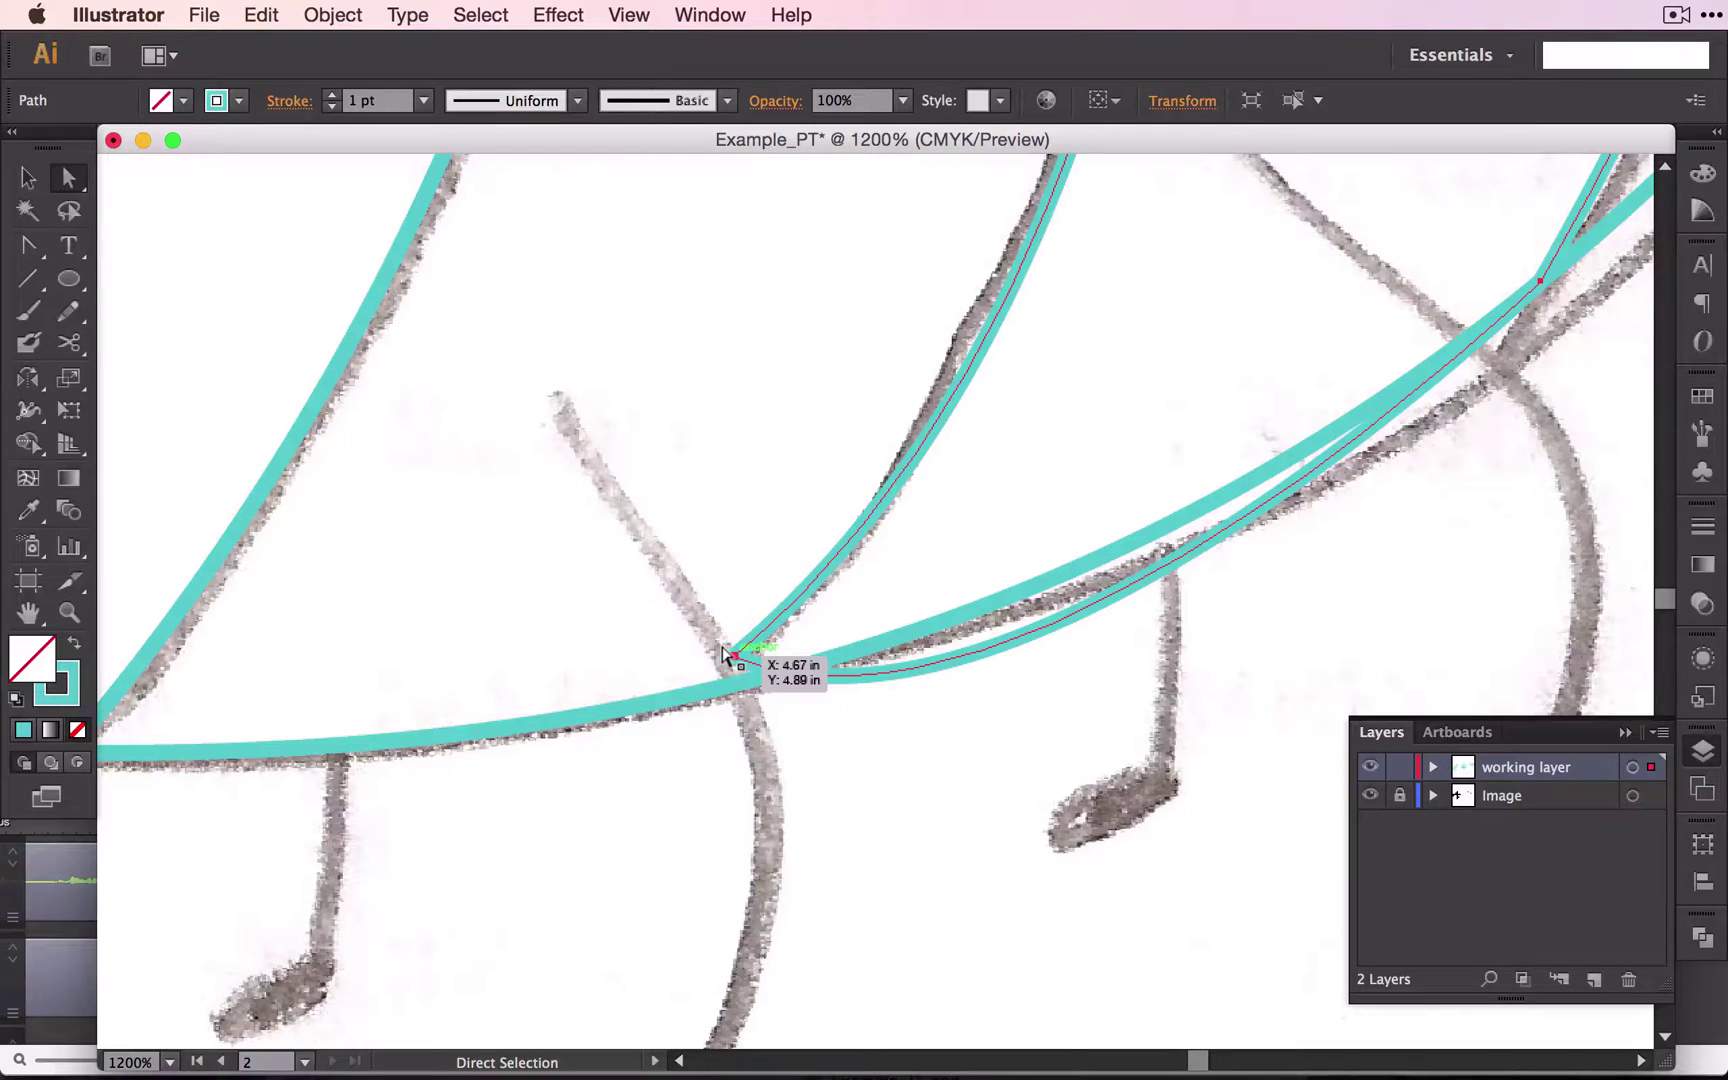
left_click_drag(723, 654, 734, 686)
left_click_drag(1110, 357, 1076, 304)
left_click_drag(1025, 807, 1022, 659)
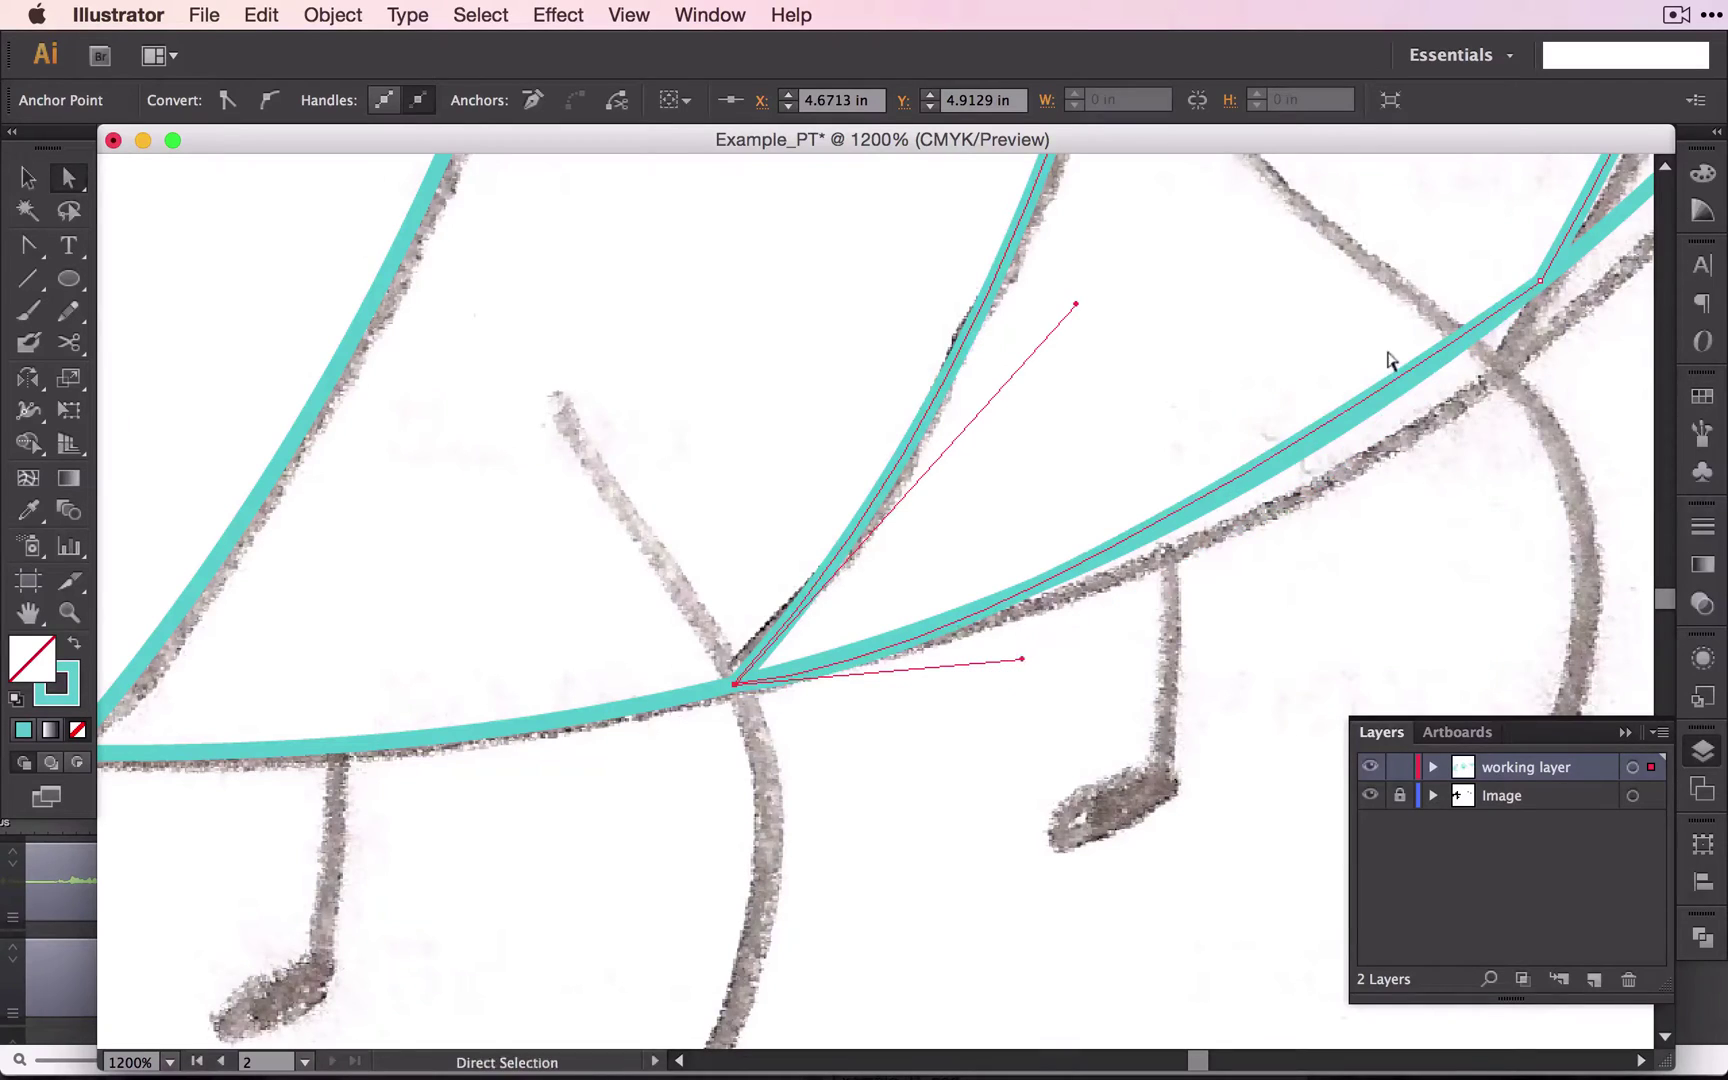